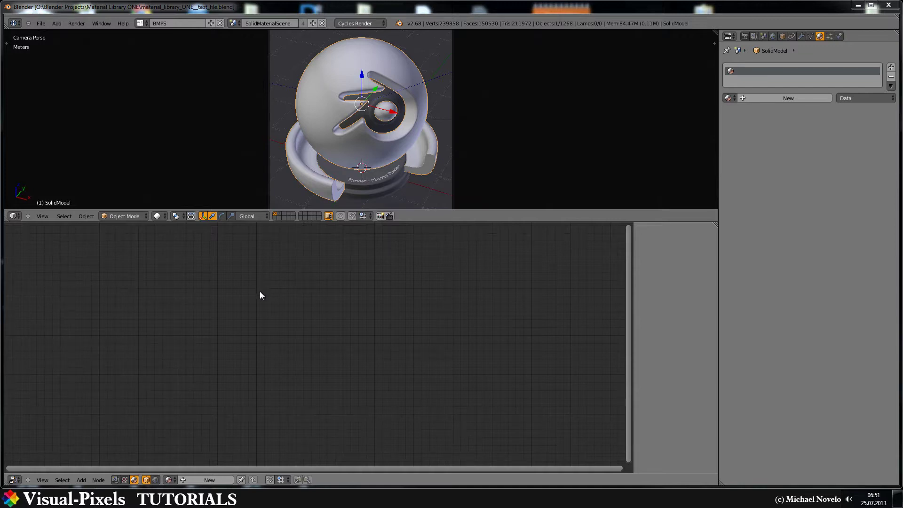
Create a new material for the SolidModel object and connect a new Noise Texture's Color output to the Diffuse BSDF color
{"action": "left_click", "coordinate": [802, 97]}
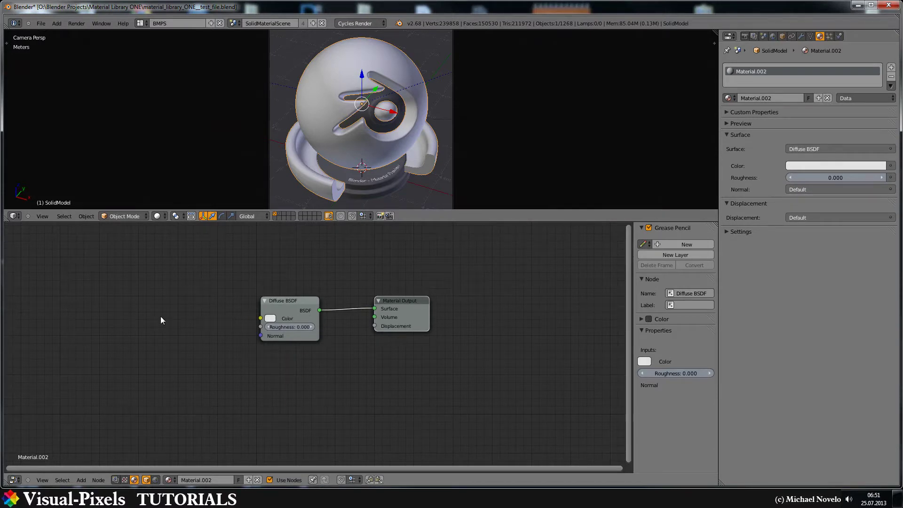
{"action": "key", "text": "shift+a"}
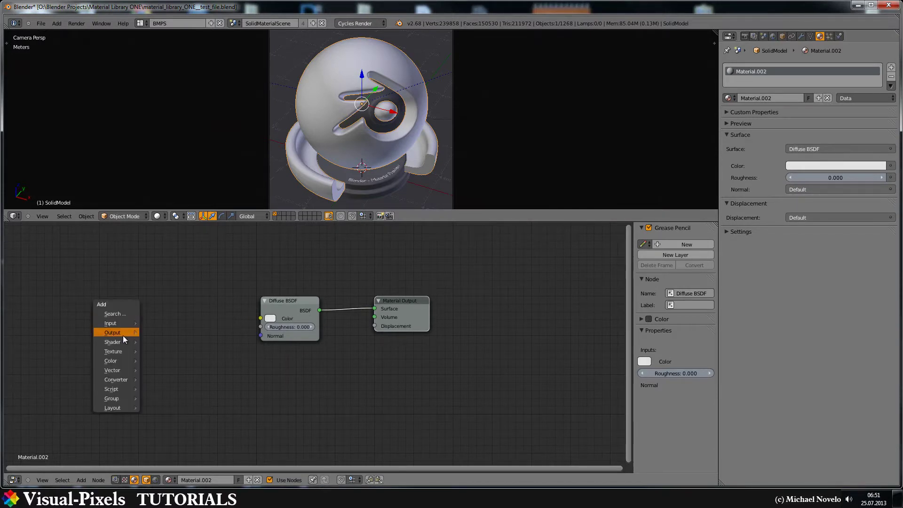
{"action": "mouse_move", "coordinate": [123, 349]}
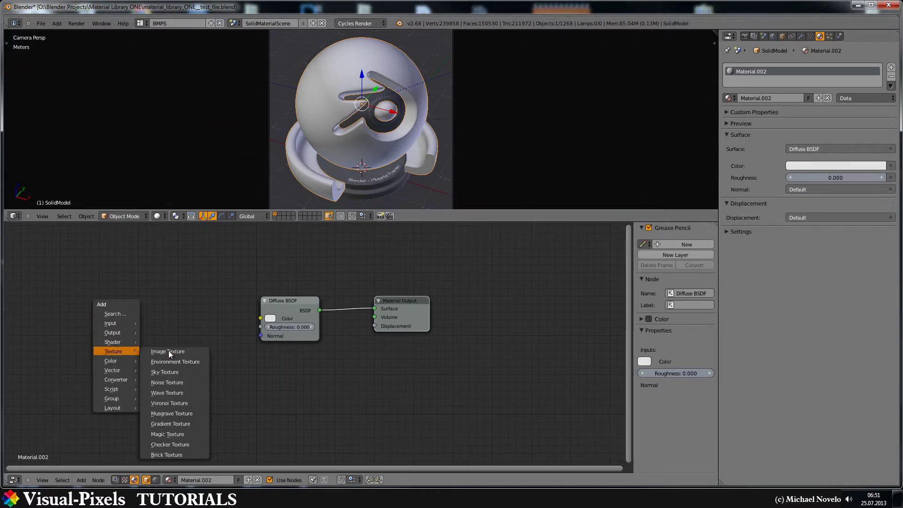
{"action": "left_click", "coordinate": [180, 380]}
{"action": "left_click", "coordinate": [127, 278]}
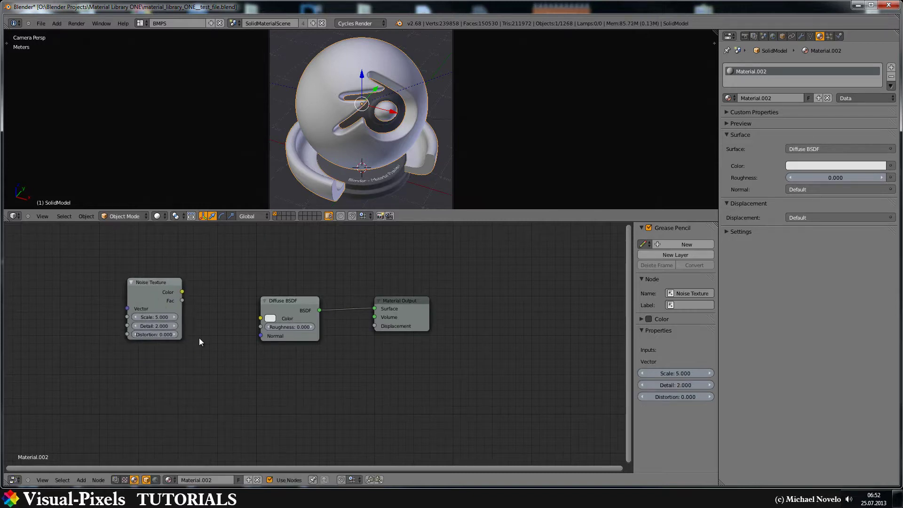
{"action": "left_click_drag", "start_coordinate": [182, 292], "coordinate": [260, 318]}
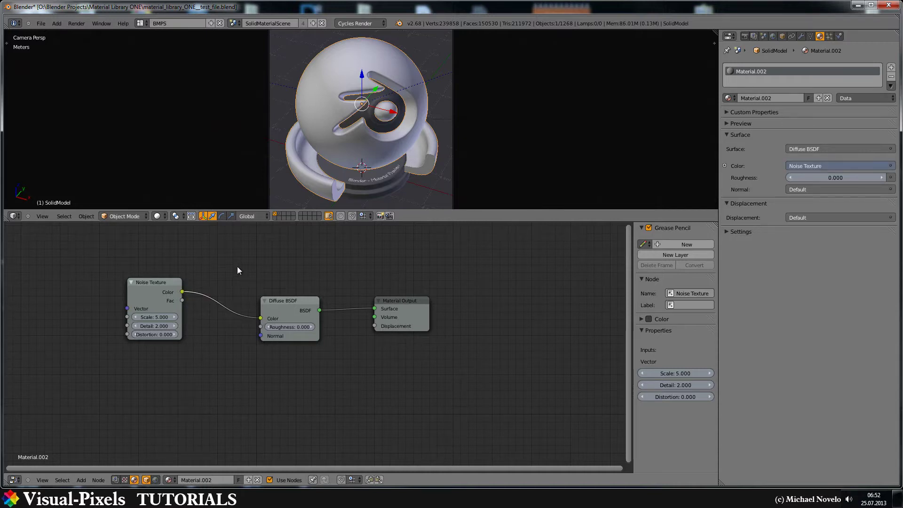
Switch the 3D viewport to Rendered shading and set the preview samples to 10
{"action": "left_click", "coordinate": [157, 216]}
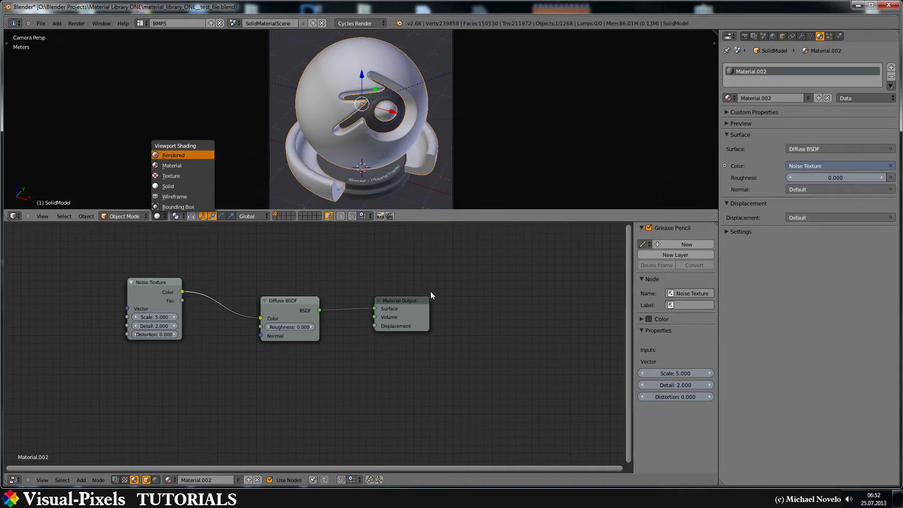
{"action": "key", "text": "Return"}
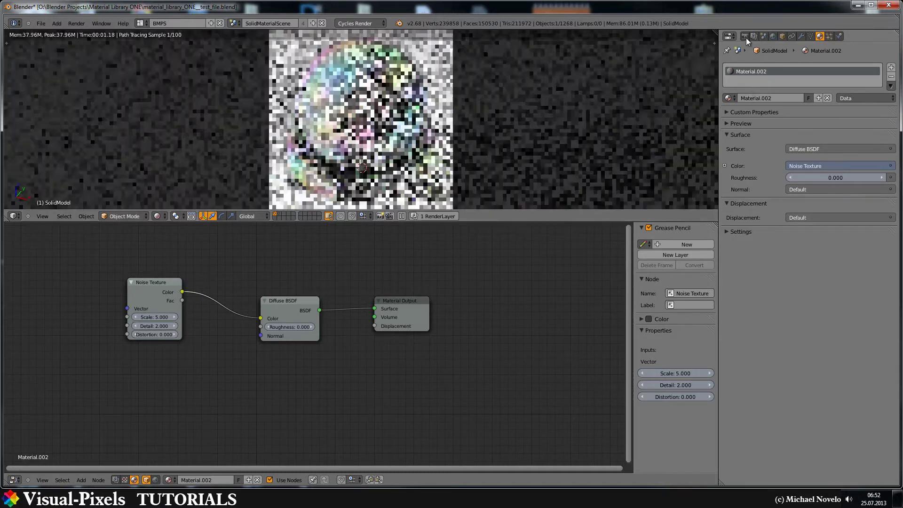
{"action": "left_click", "coordinate": [745, 36]}
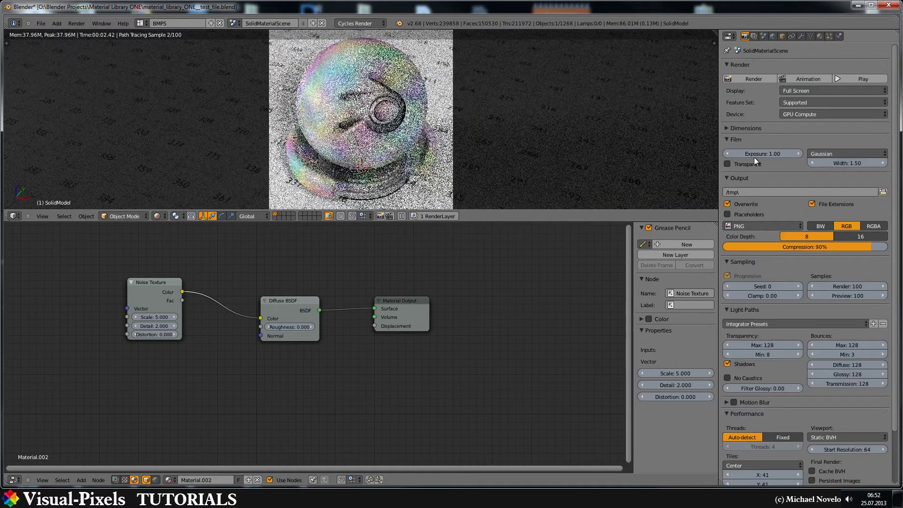
{"action": "left_click", "coordinate": [854, 294]}
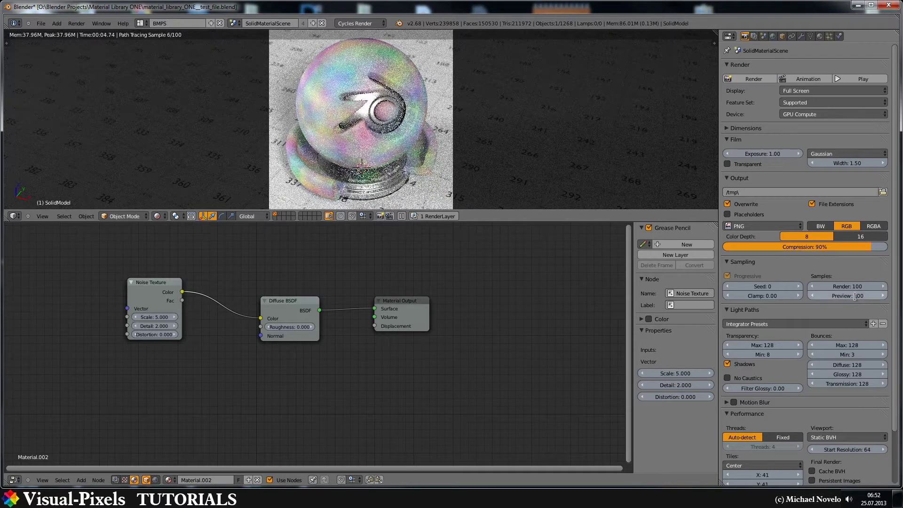
{"action": "type", "text": "100"}
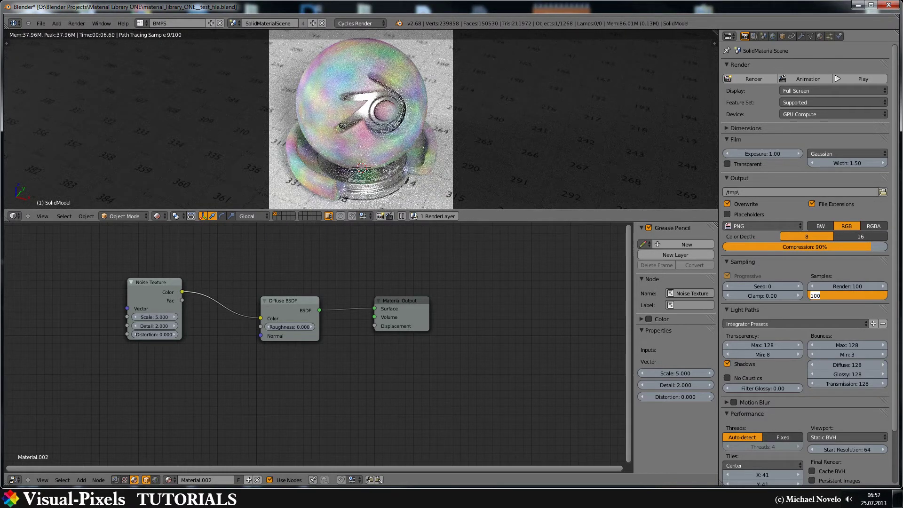
{"action": "key", "text": "Return"}
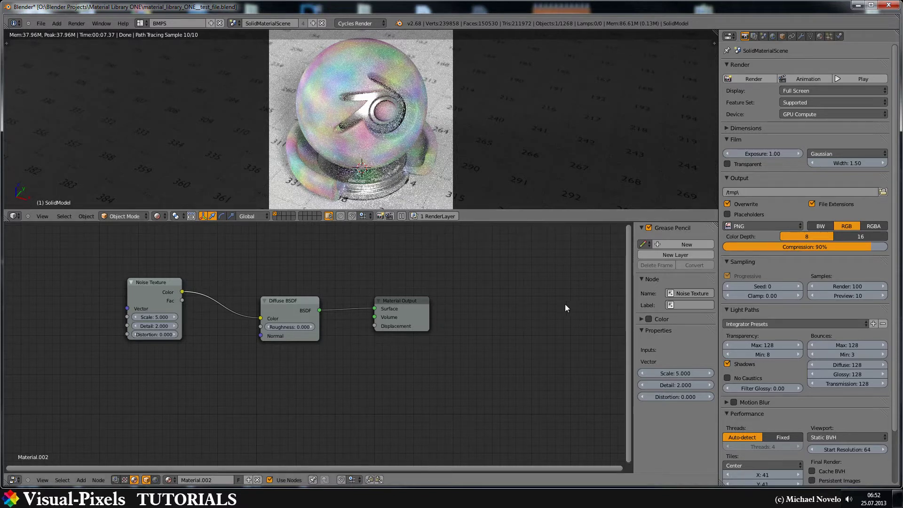
Move the Noise Texture node away from the Diffuse BSDF and insert an RGB to BW node on the link between them
{"action": "left_click", "coordinate": [819, 37]}
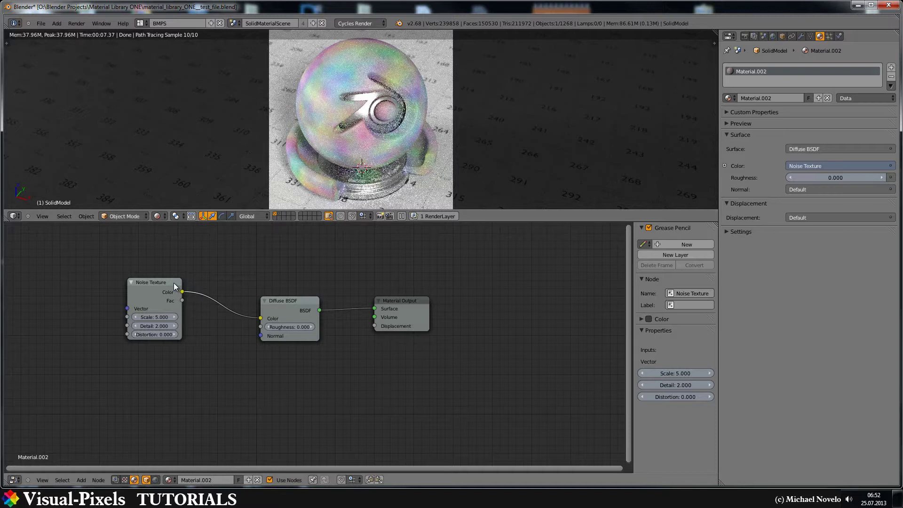
{"action": "left_click_drag", "start_coordinate": [170, 281], "coordinate": [126, 281]}
{"action": "key", "text": "shift+a"}
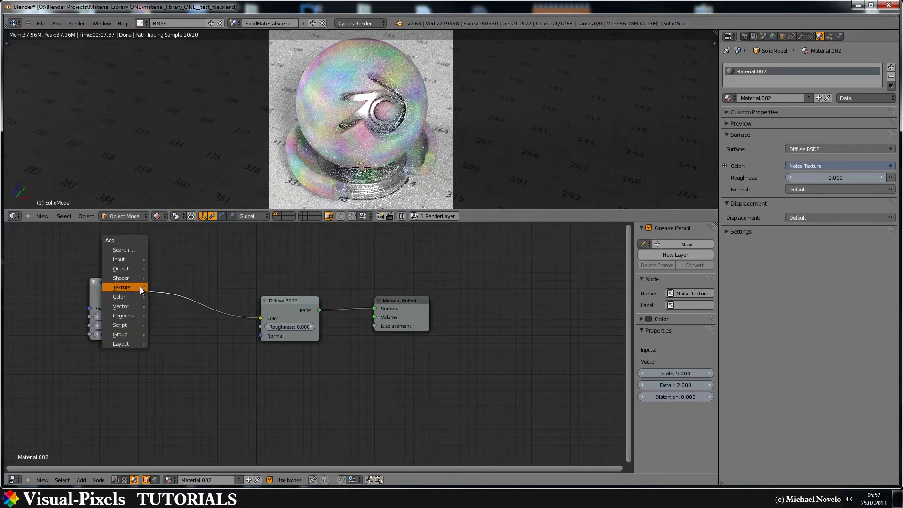
{"action": "mouse_move", "coordinate": [141, 289]}
{"action": "mouse_move", "coordinate": [132, 315]}
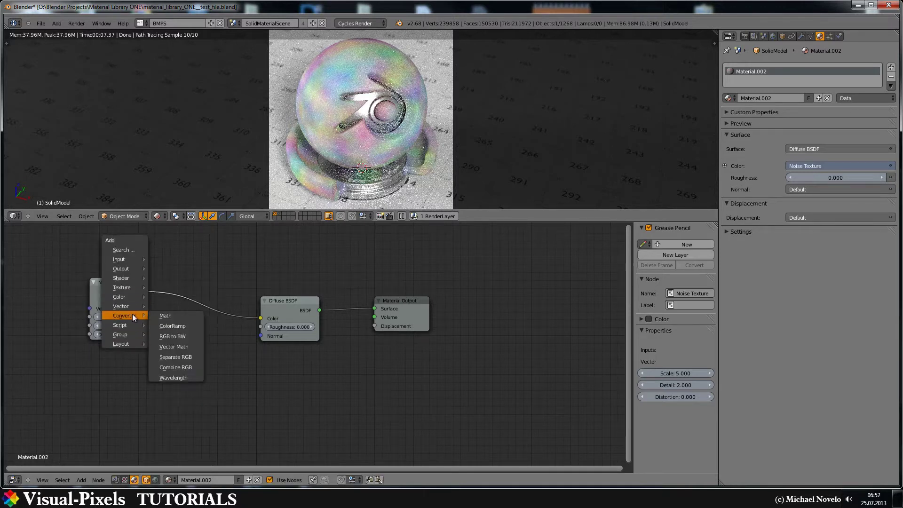
{"action": "left_click", "coordinate": [168, 336]}
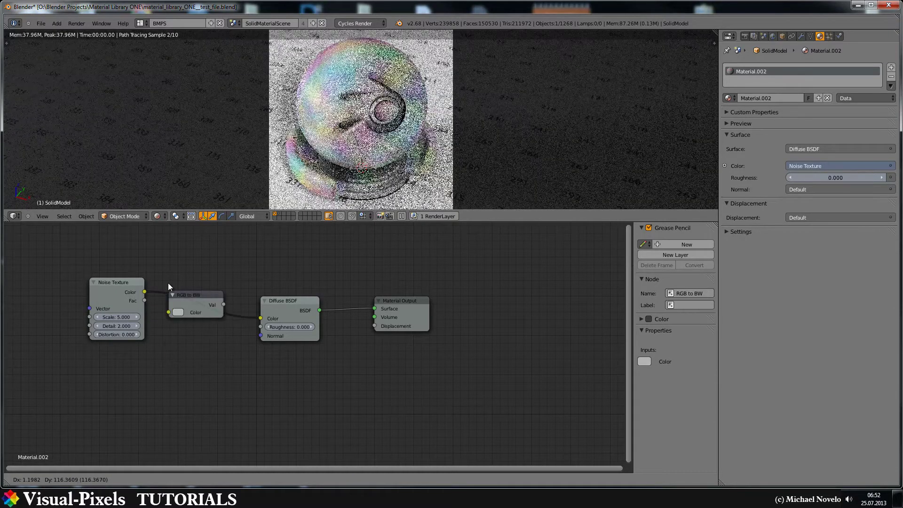
{"action": "left_click", "coordinate": [170, 290]}
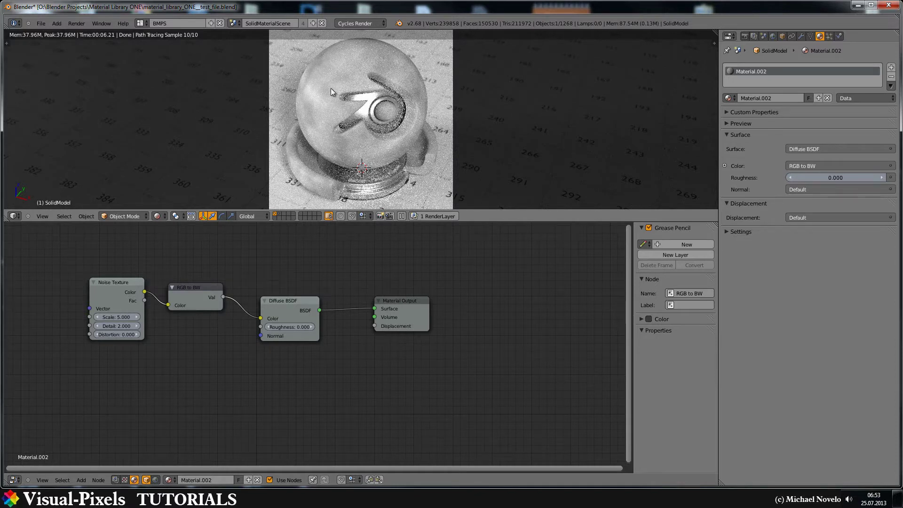
Set the Noise Texture's scale to 35
{"action": "middle_click_drag", "start_coordinate": [236, 252], "coordinate": [332, 256]}
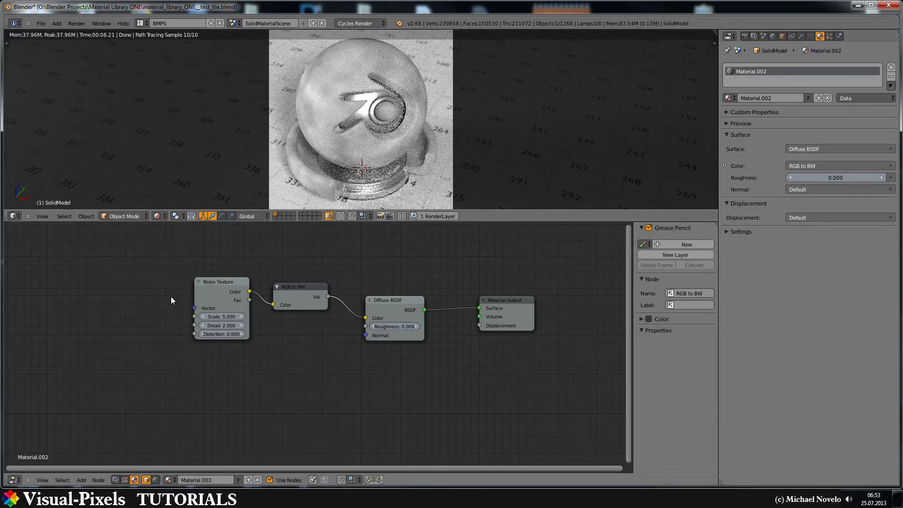
{"action": "left_click", "coordinate": [221, 316]}
{"action": "type", "text": "30"}
{"action": "key", "text": "BackSpace"}
{"action": "key", "text": "BackSpace"}
{"action": "type", "text": "35"}
{"action": "key", "text": "Return"}
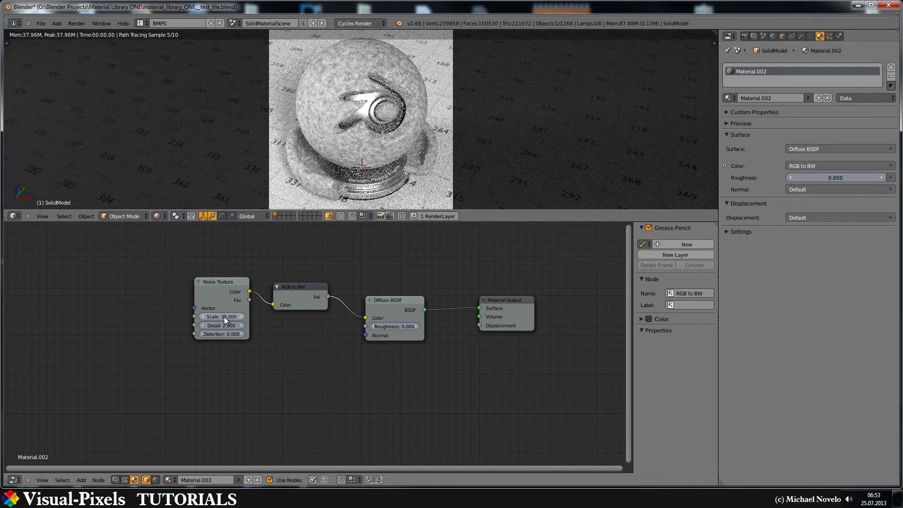
Set the Noise Texture's scale to 40 and its detail to 20
{"action": "left_click", "coordinate": [224, 317]}
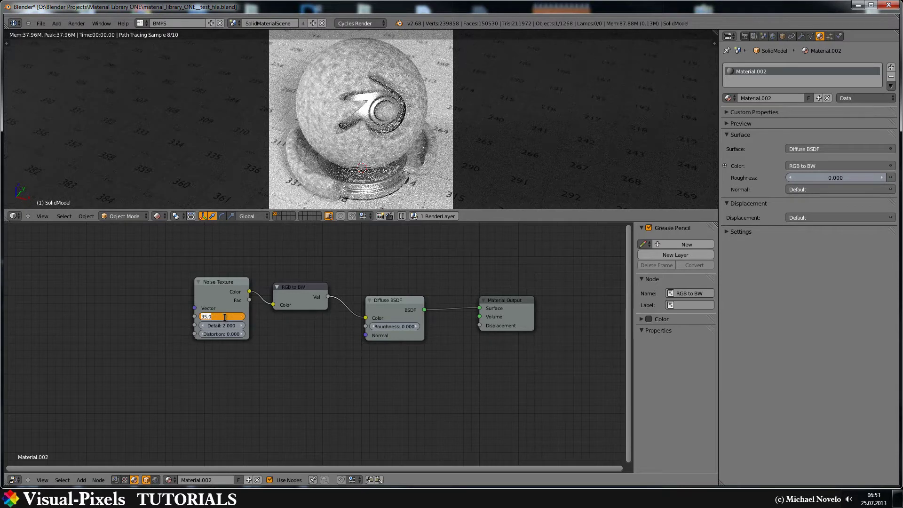
{"action": "type", "text": "40"}
{"action": "key", "text": "Return"}
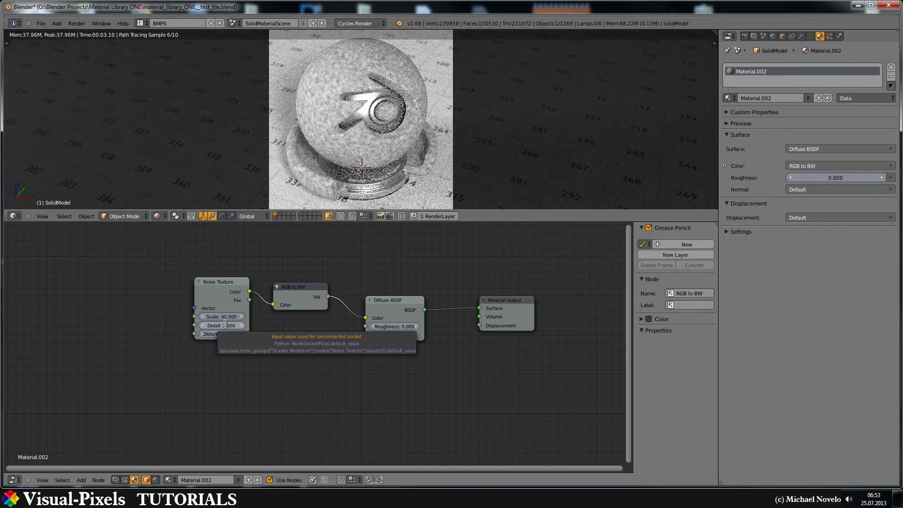
{"action": "left_click", "coordinate": [224, 324]}
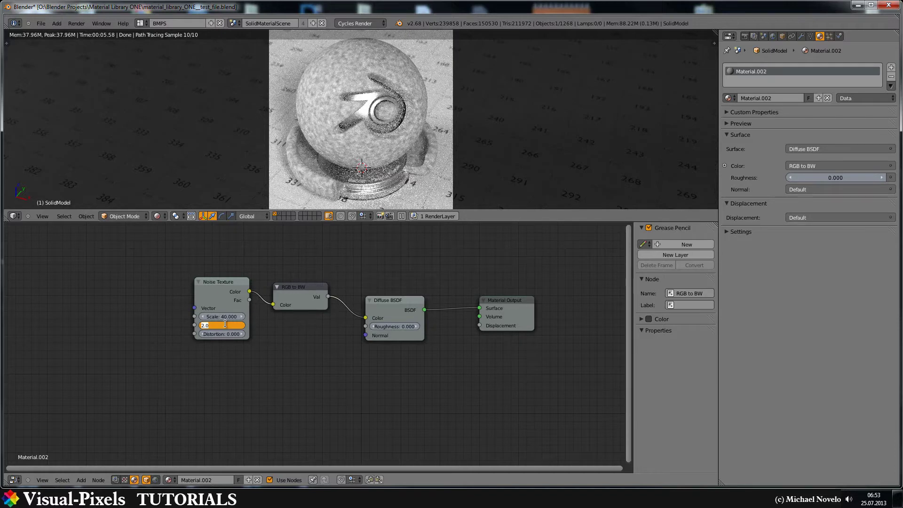
{"action": "type", "text": "20"}
{"action": "key", "text": "Return"}
Add a Texture Coordinate node and place it well ahead of the Noise Texture node
{"action": "key", "text": "shift+a"}
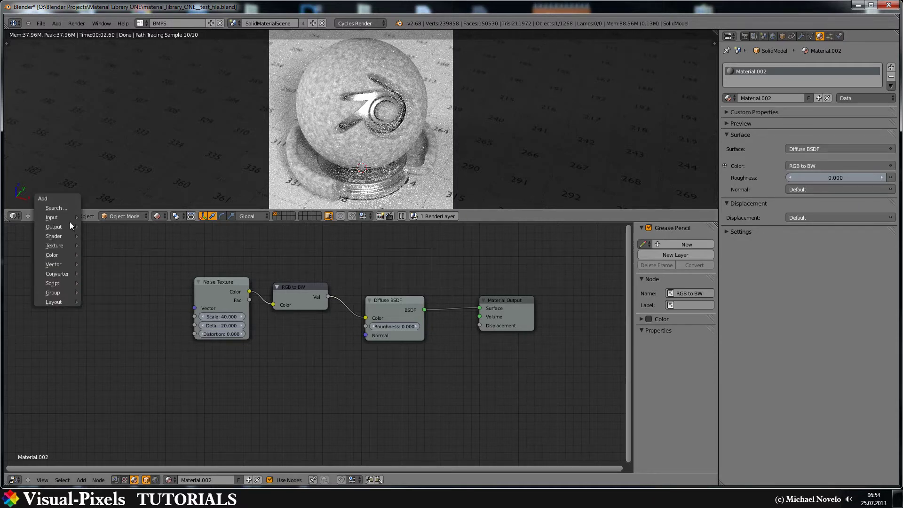
{"action": "mouse_move", "coordinate": [69, 217]}
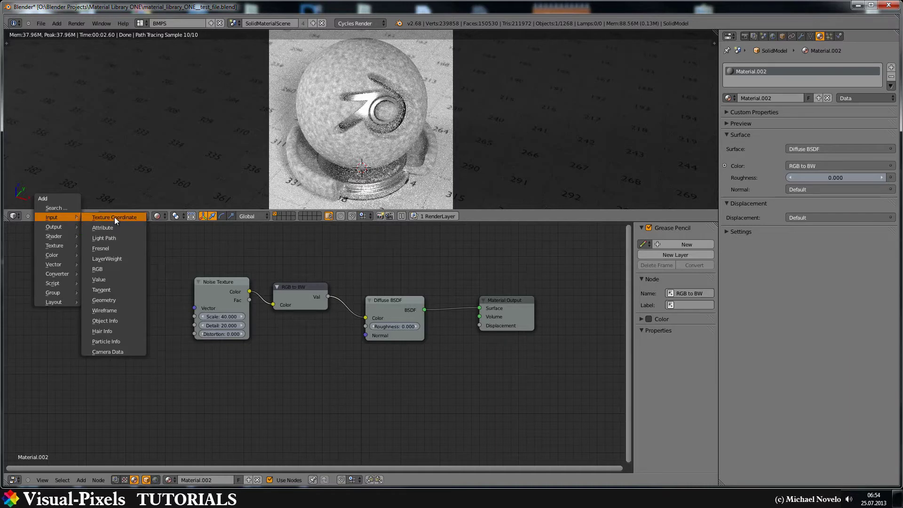
{"action": "left_click", "coordinate": [114, 216]}
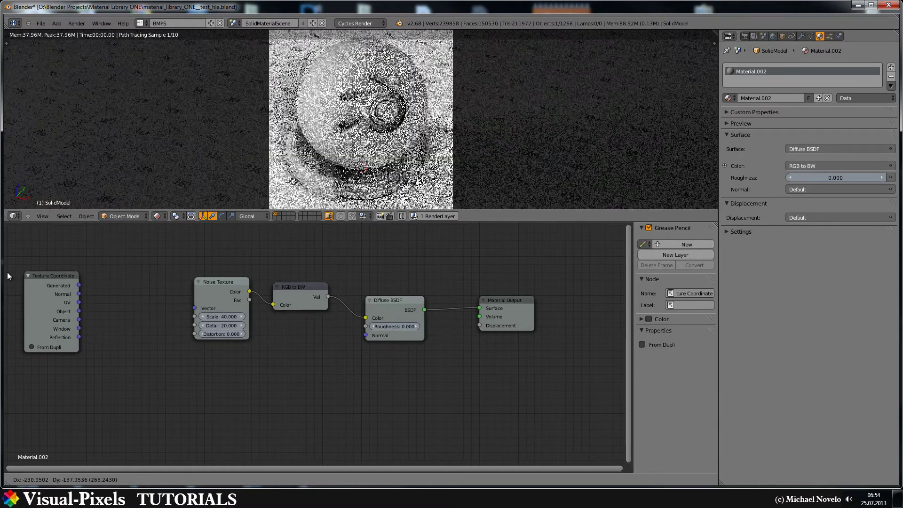
{"action": "left_click", "coordinate": [10, 273]}
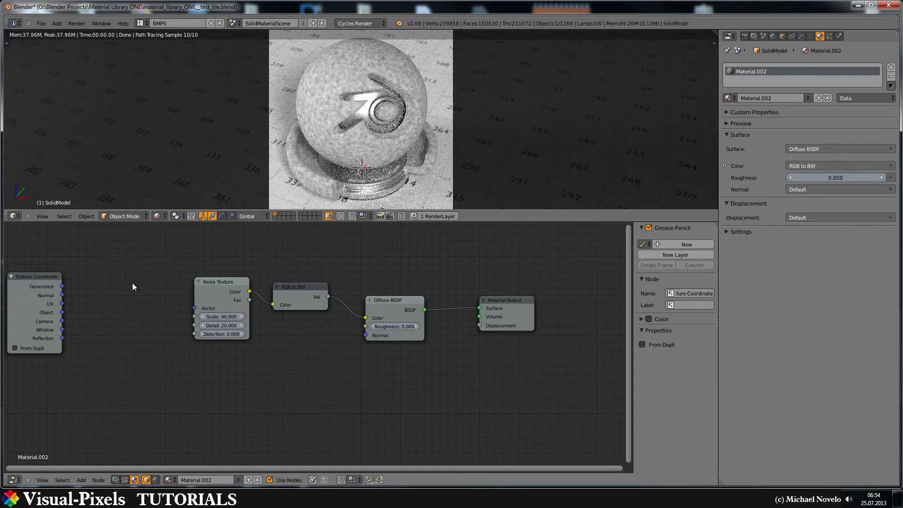
Add a Mapping node and place it between the Texture Coordinate and Noise Texture nodes
{"action": "key", "text": "shift+a"}
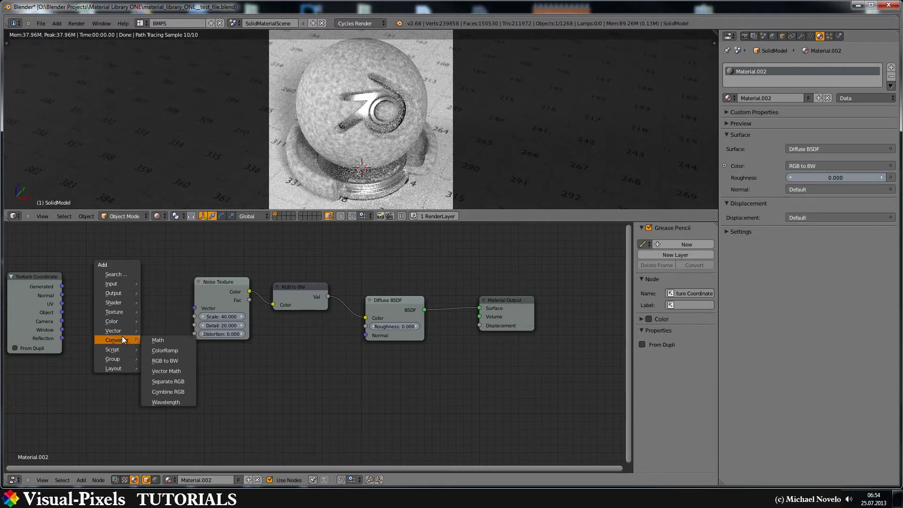
{"action": "mouse_move", "coordinate": [121, 330]}
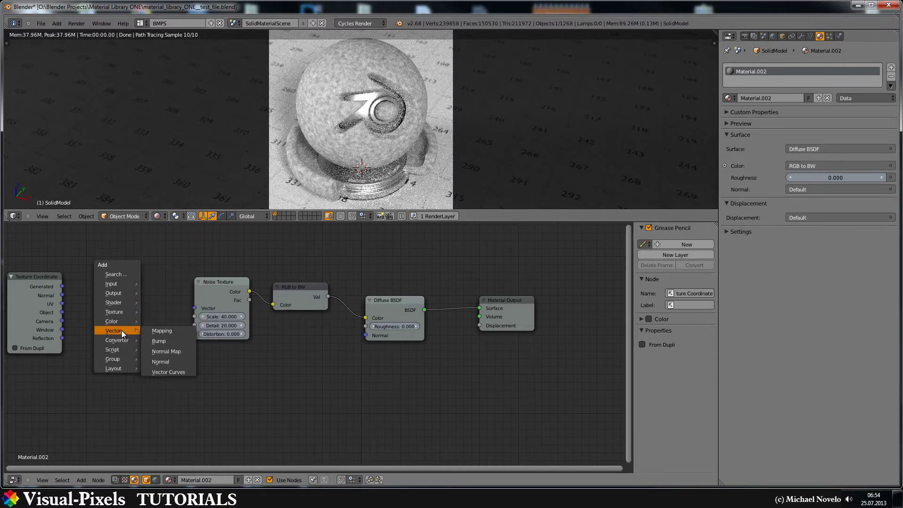
{"action": "left_click", "coordinate": [158, 330]}
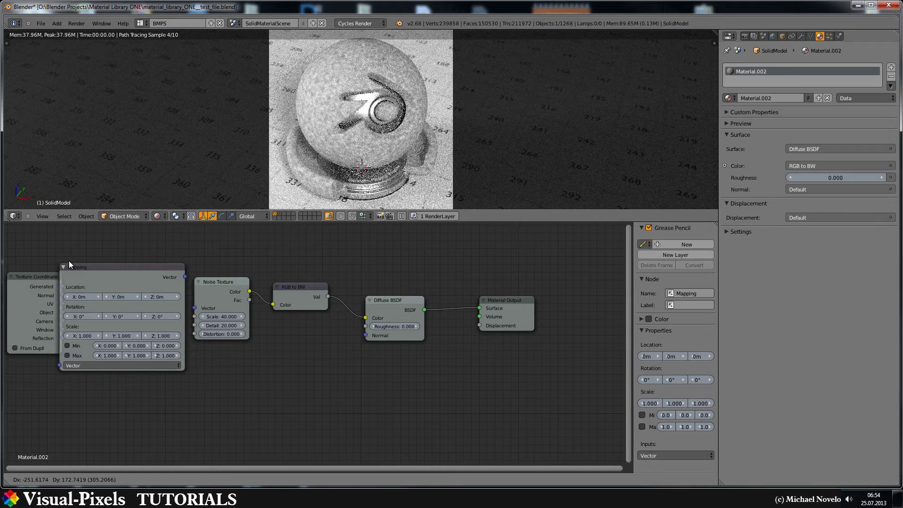
{"action": "left_click", "coordinate": [78, 260]}
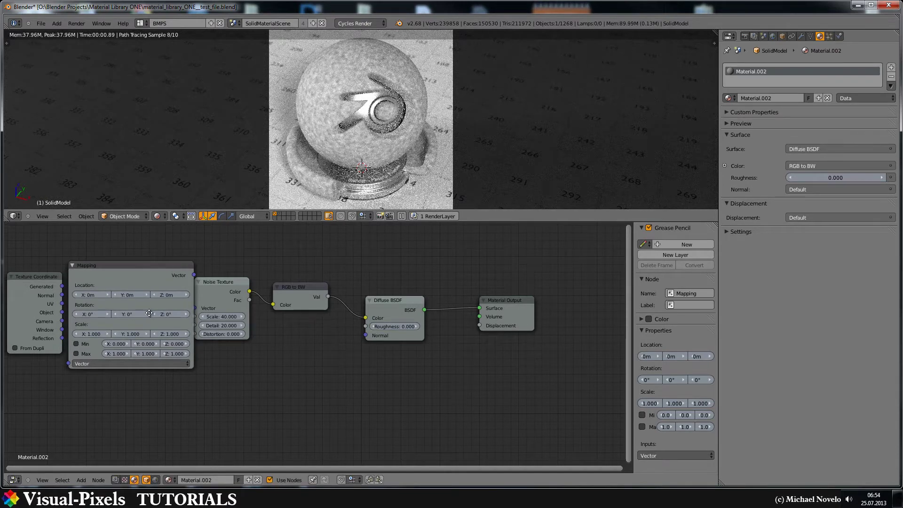
Space out the Texture Coordinate and Mapping nodes and link the Generated output to the Mapping node's Vector input
{"action": "scroll", "coordinate": [173, 290], "scroll_direction": "down", "scroll_amount": 1}
{"action": "key", "text": "Home"}
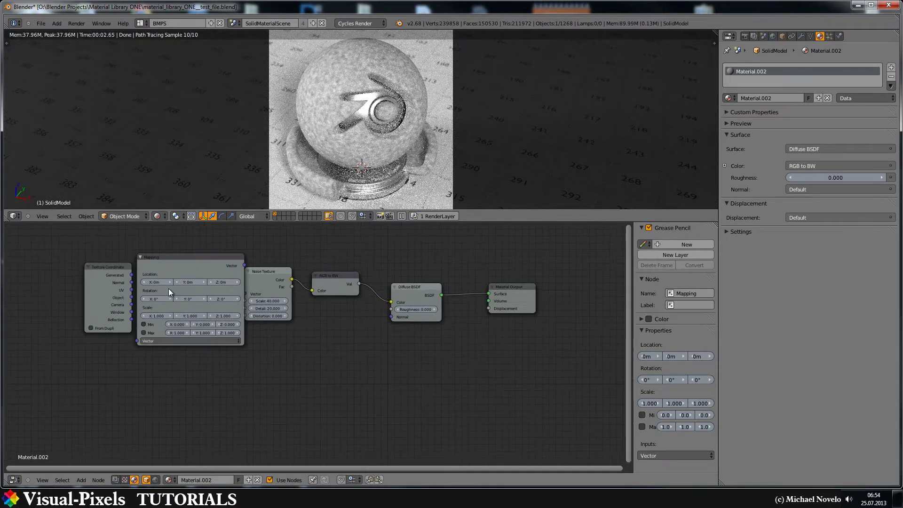
{"action": "left_click", "coordinate": [111, 267]}
{"action": "key", "text": "g"}
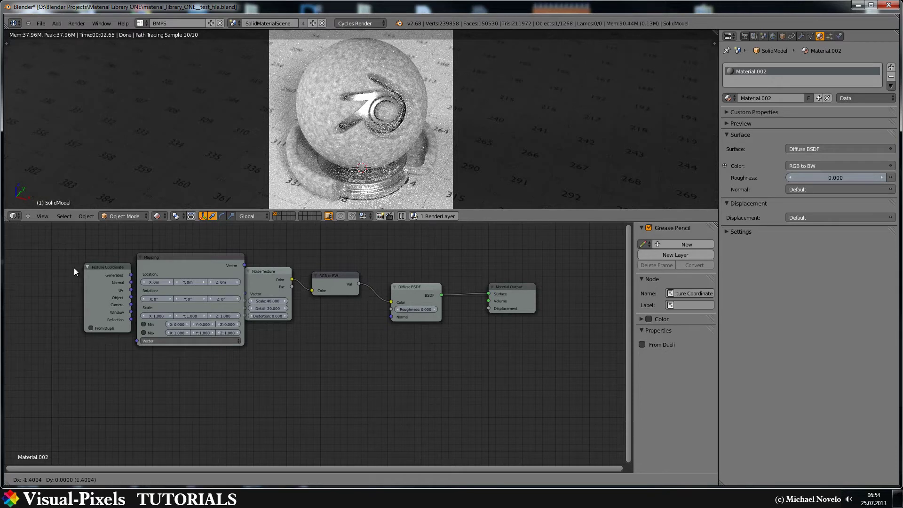
{"action": "left_click", "coordinate": [58, 268]}
{"action": "left_click", "coordinate": [187, 257]}
{"action": "left_click_drag", "start_coordinate": [187, 258], "coordinate": [148, 263]}
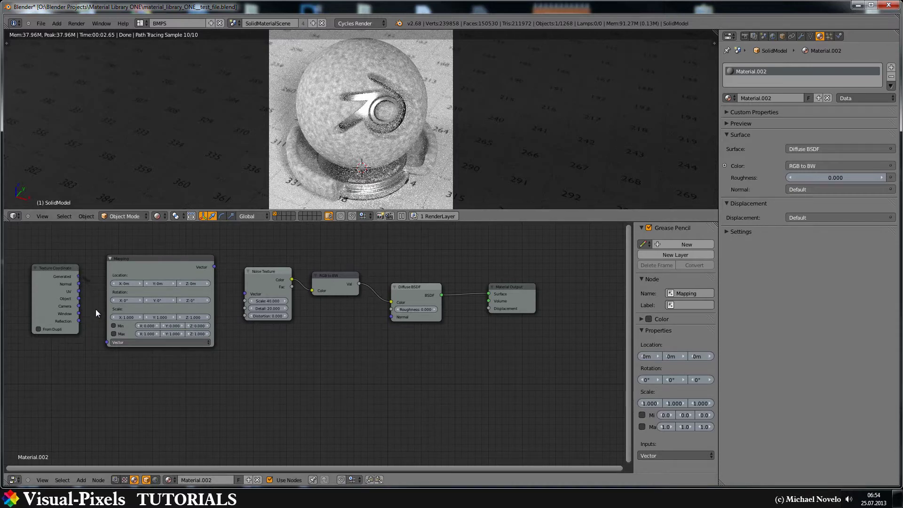
{"action": "left_click_drag", "start_coordinate": [101, 326], "coordinate": [107, 341]}
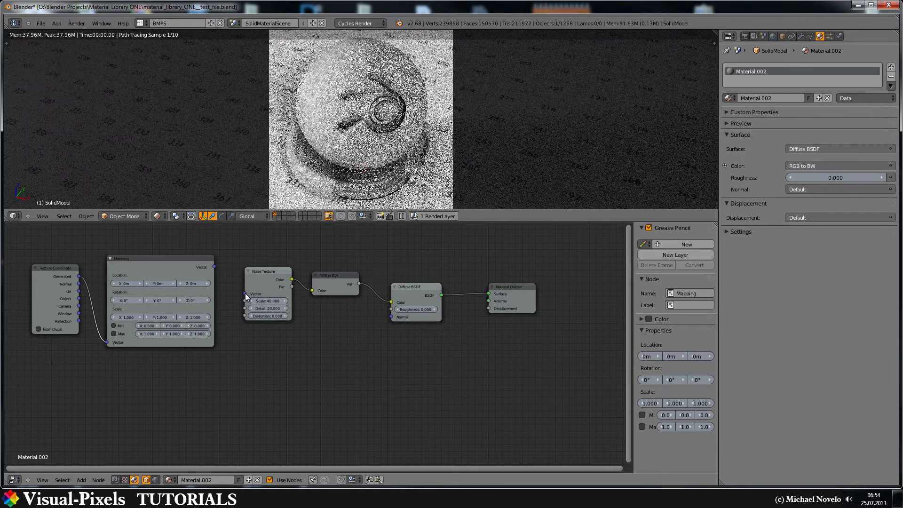
Link the Mapping node's Vector output to the Noise Texture's Vector input, and undo that link
{"action": "left_click_drag", "start_coordinate": [246, 296], "coordinate": [214, 266]}
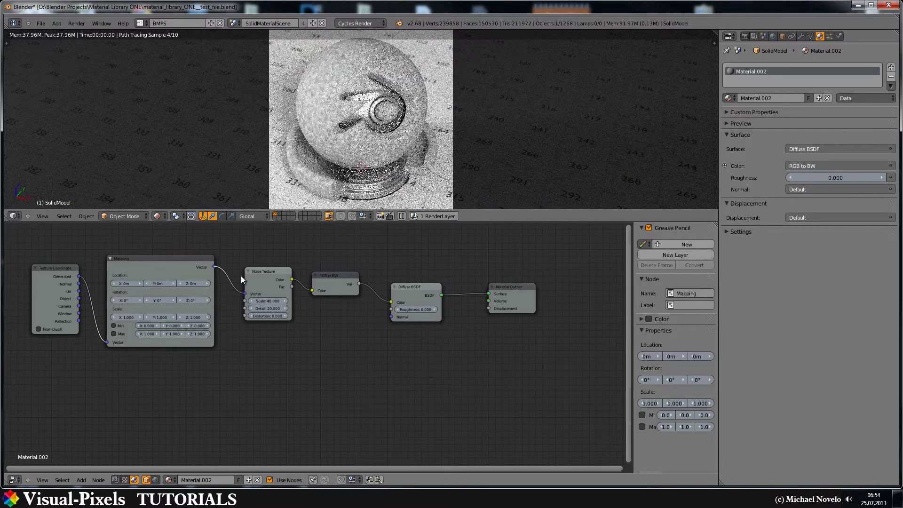
{"action": "key", "text": "ctrl+z"}
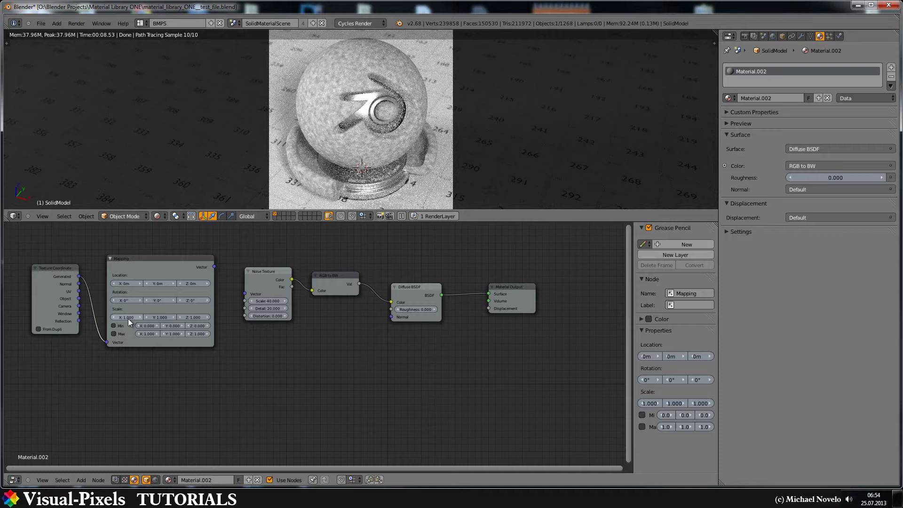
Set the Mapping node's Y scale to 15 and link its Vector output to the Noise Texture's Vector input
{"action": "left_click", "coordinate": [160, 318]}
{"action": "type", "text": "15"}
{"action": "key", "text": "Return"}
{"action": "left_click_drag", "start_coordinate": [245, 292], "coordinate": [224, 260]}
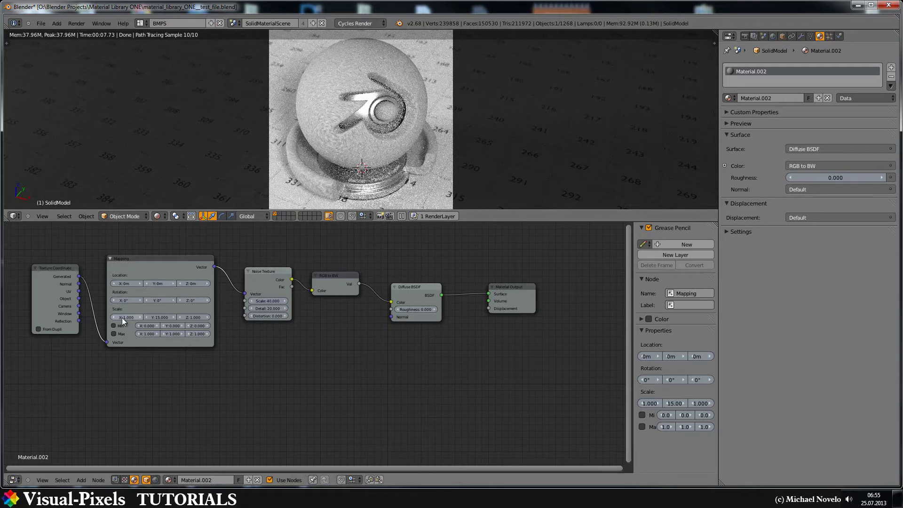
Increase the Mapping node's Y scale to 25
{"action": "left_click", "coordinate": [159, 317]}
{"action": "type", "text": "25"}
{"action": "key", "text": "Return"}
Add a Glossy BSDF shader node and place it just below the Diffuse BSDF node
{"action": "left_click", "coordinate": [429, 286]}
{"action": "key", "text": "shift+a"}
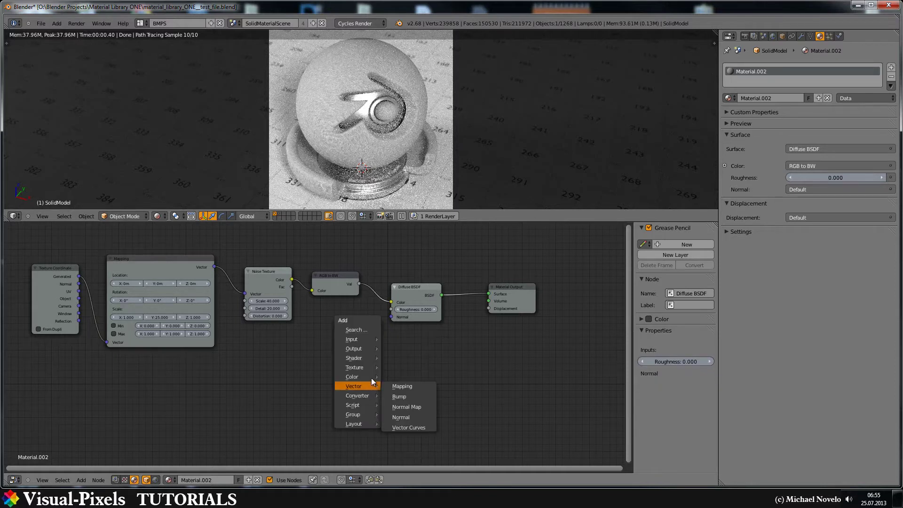
{"action": "mouse_move", "coordinate": [369, 358]}
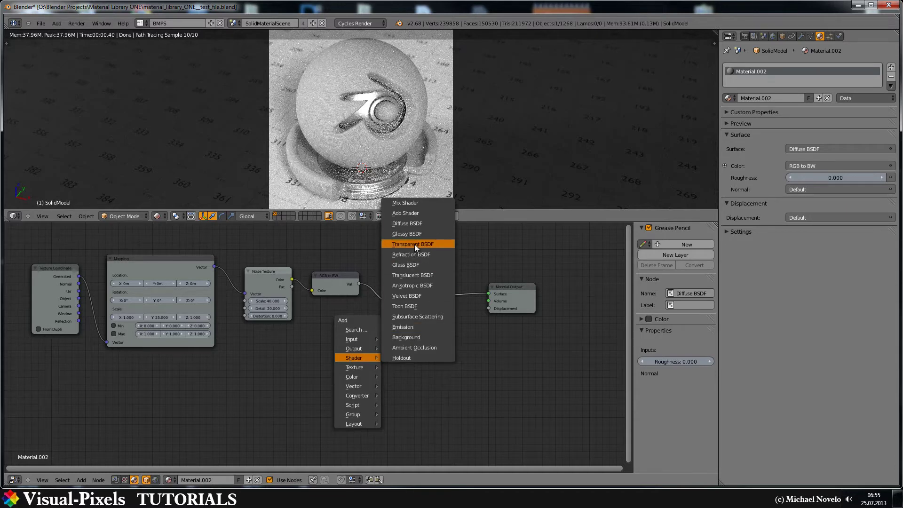
{"action": "key", "text": "Return"}
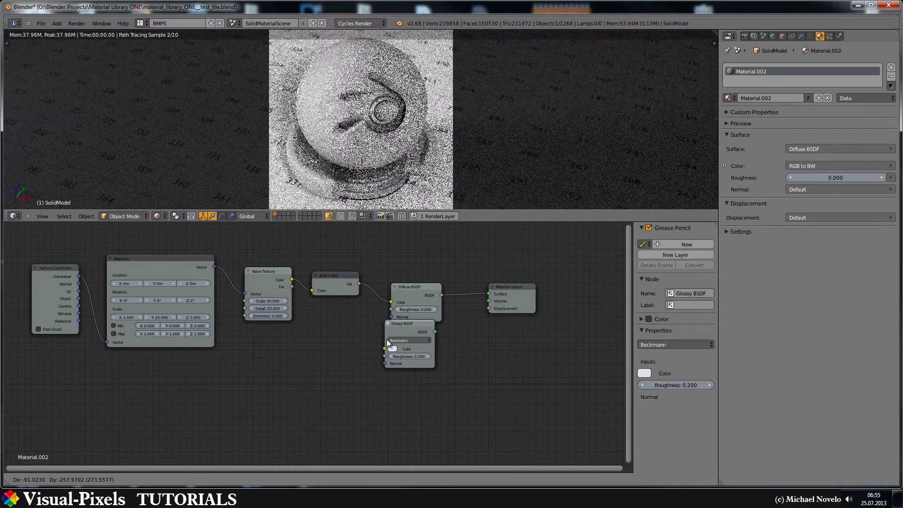
{"action": "left_click", "coordinate": [390, 342]}
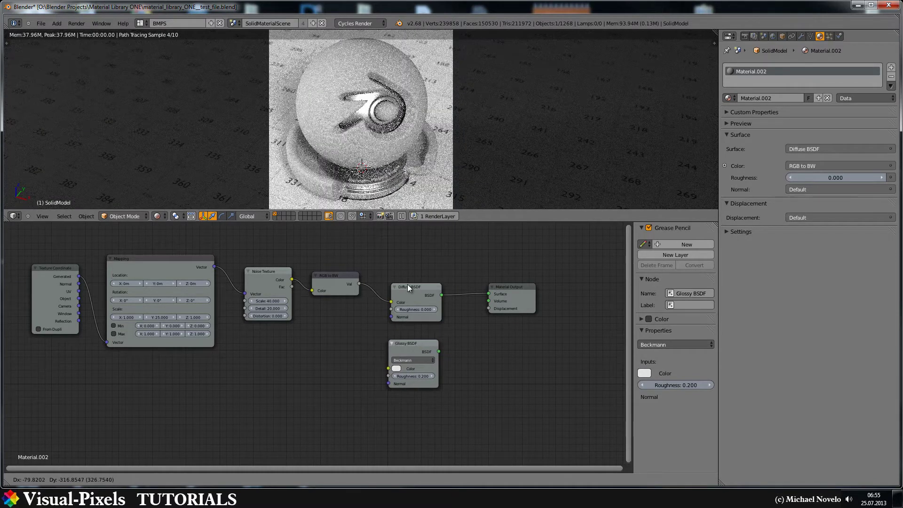
Replace the Diffuse BSDF with the Glossy BSDF, linking RGB to BW's Val to its Color and its BSDF to the Material Output's Surface
{"action": "left_click", "coordinate": [408, 288]}
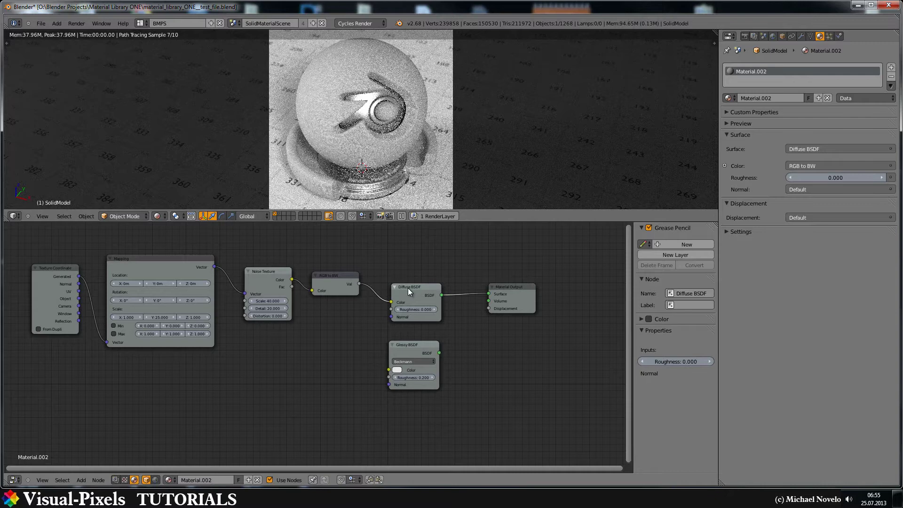
{"action": "key", "text": "x"}
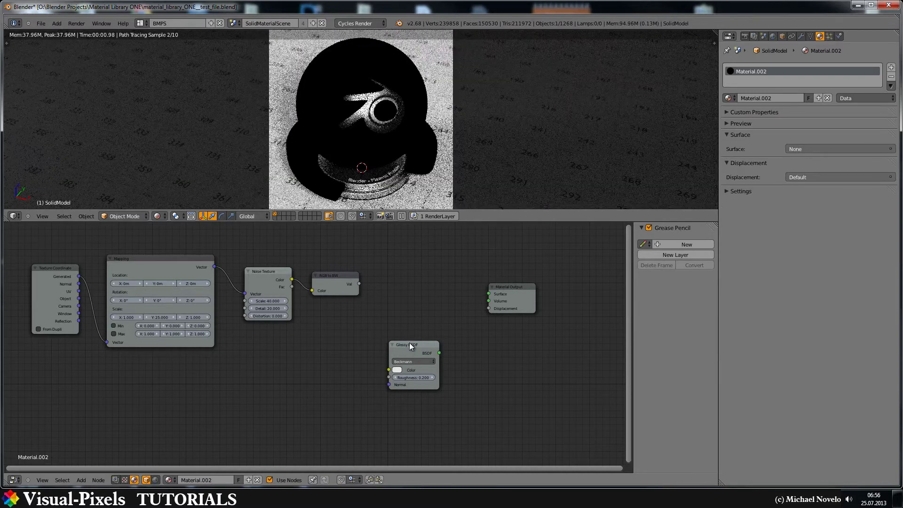
{"action": "left_click_drag", "start_coordinate": [409, 344], "coordinate": [444, 275]}
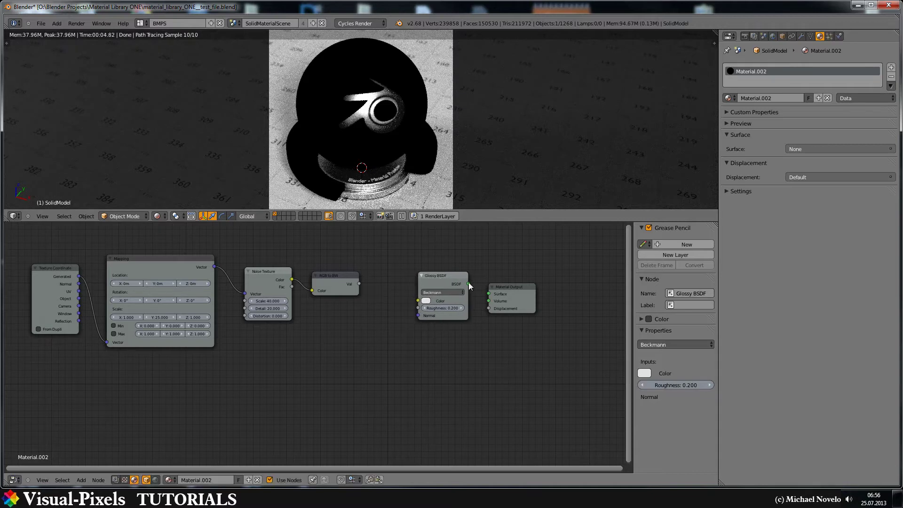
{"action": "left_click_drag", "start_coordinate": [485, 296], "coordinate": [489, 294]}
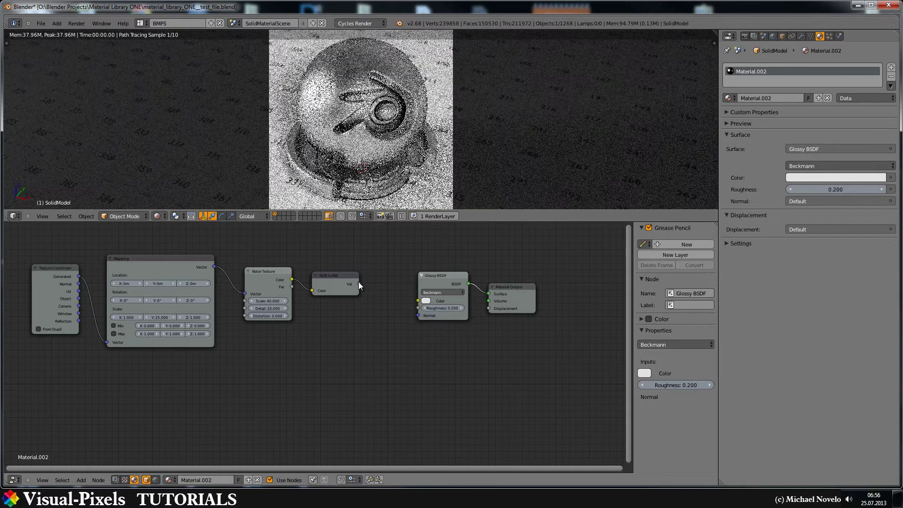
{"action": "left_click_drag", "start_coordinate": [358, 282], "coordinate": [418, 300]}
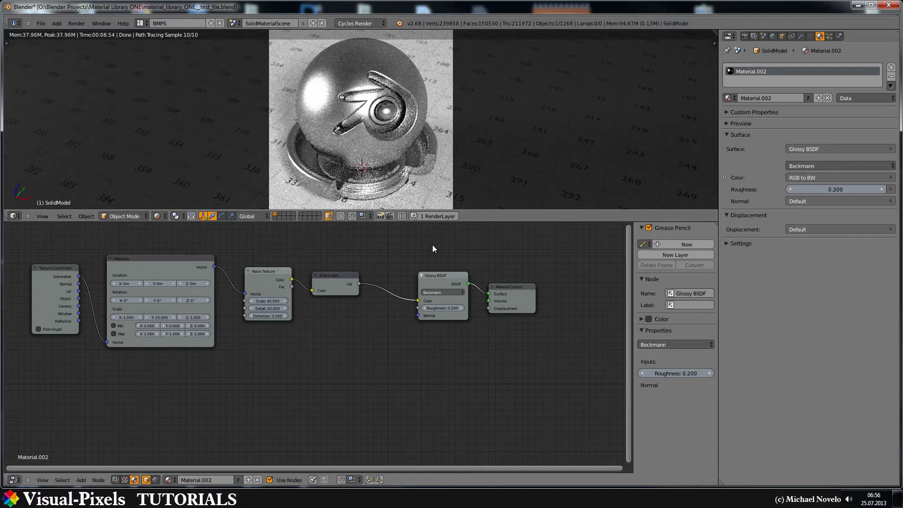
Add a Mix Shader node and place it just above the Material Output node
{"action": "key", "text": "shift+a"}
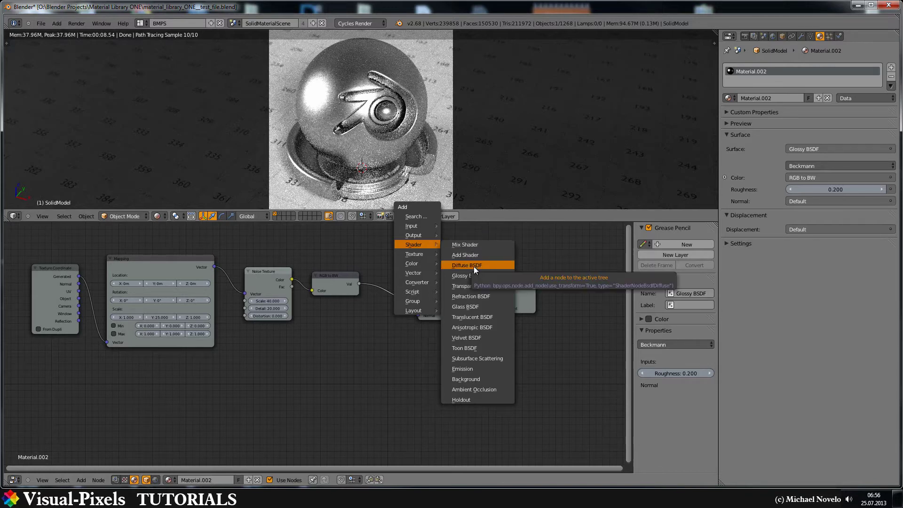
{"action": "left_click", "coordinate": [491, 244]}
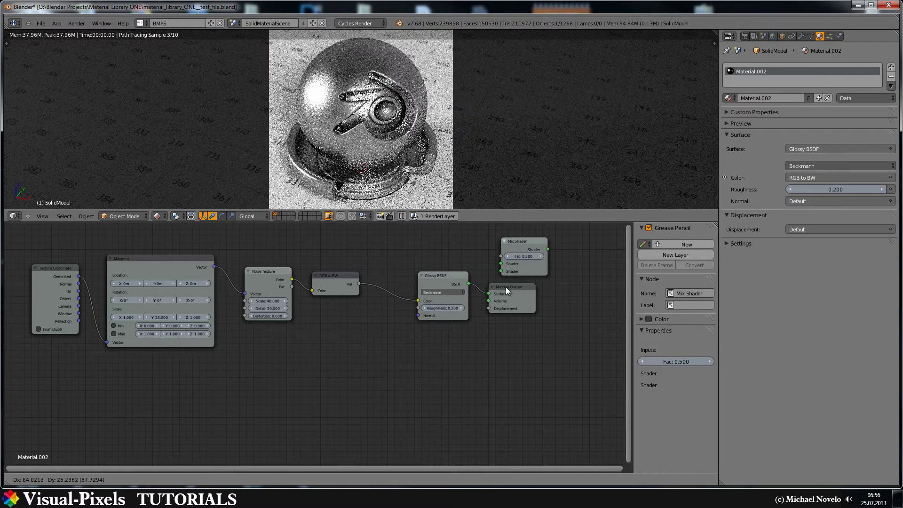
{"action": "left_click", "coordinate": [506, 287]}
Move the Material Output farther from the Glossy BSDF and insert the Mix Shader into the link between them
{"action": "right_click", "coordinate": [506, 286]}
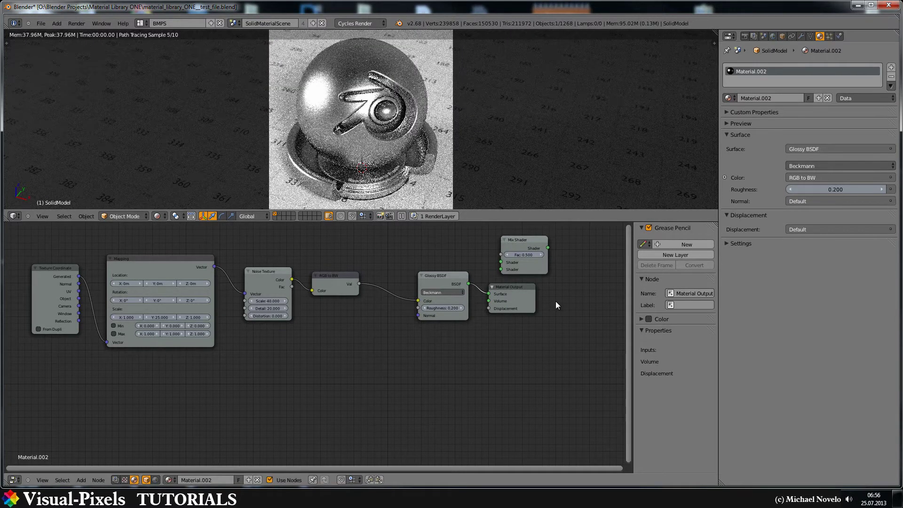
{"action": "key", "text": "g"}
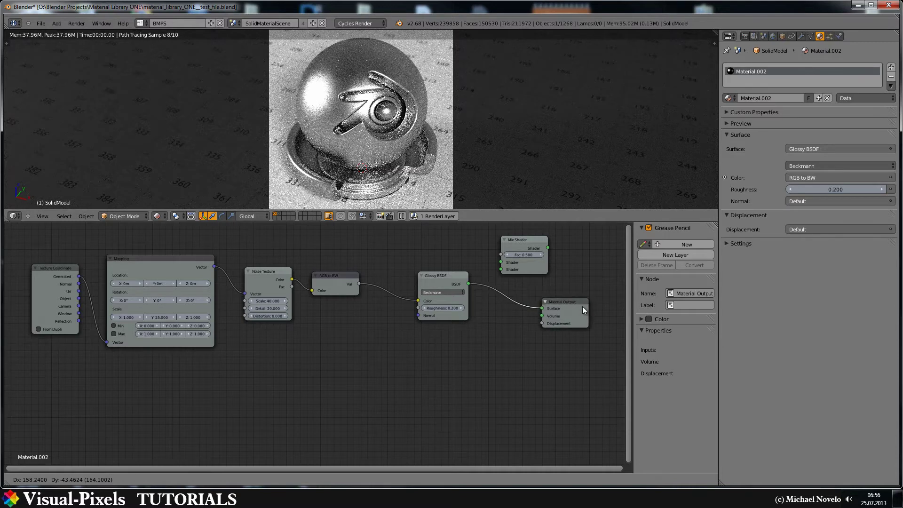
{"action": "left_click", "coordinate": [606, 315]}
{"action": "right_click", "coordinate": [523, 255]}
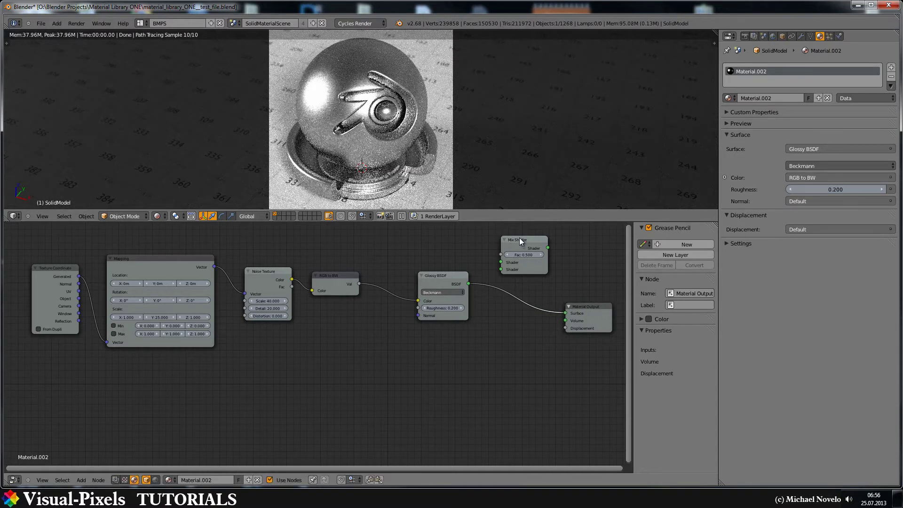
{"action": "left_click_drag", "start_coordinate": [519, 239], "coordinate": [518, 271]}
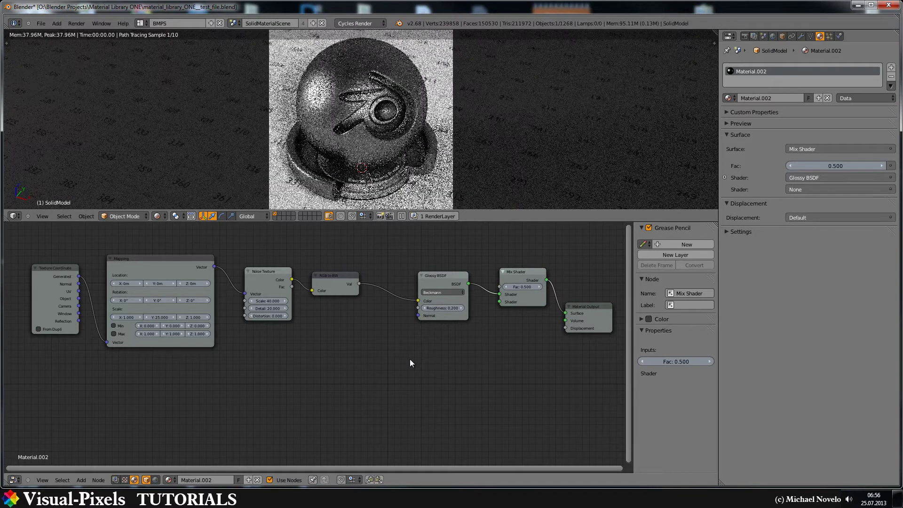
Add a second Glossy BSDF below the first and link its BSDF output to the Mix Shader's second Shader input
{"action": "key", "text": "shift+a"}
{"action": "mouse_move", "coordinate": [410, 359]}
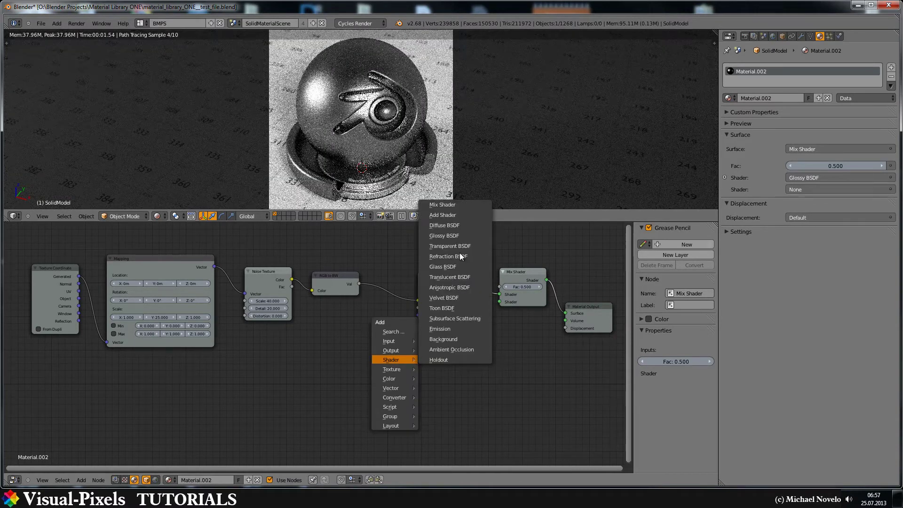
{"action": "left_click", "coordinate": [442, 236]}
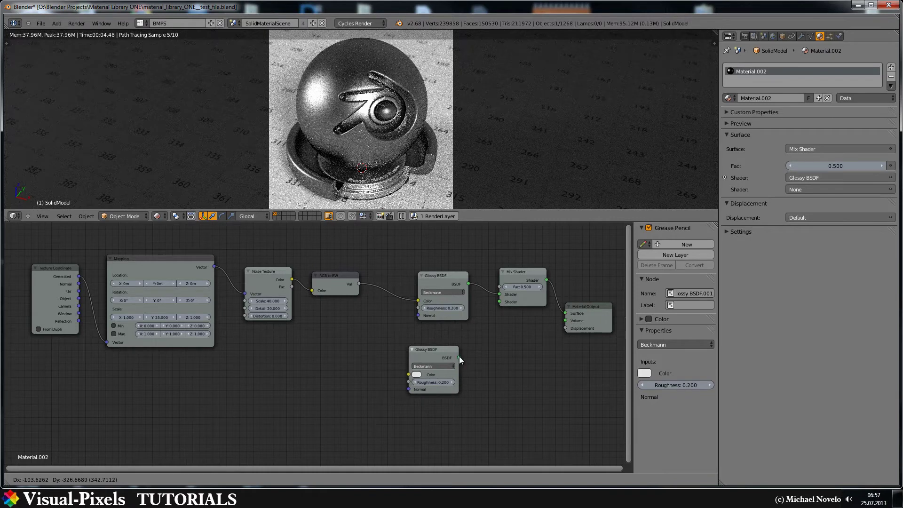
{"action": "left_click", "coordinate": [458, 356]}
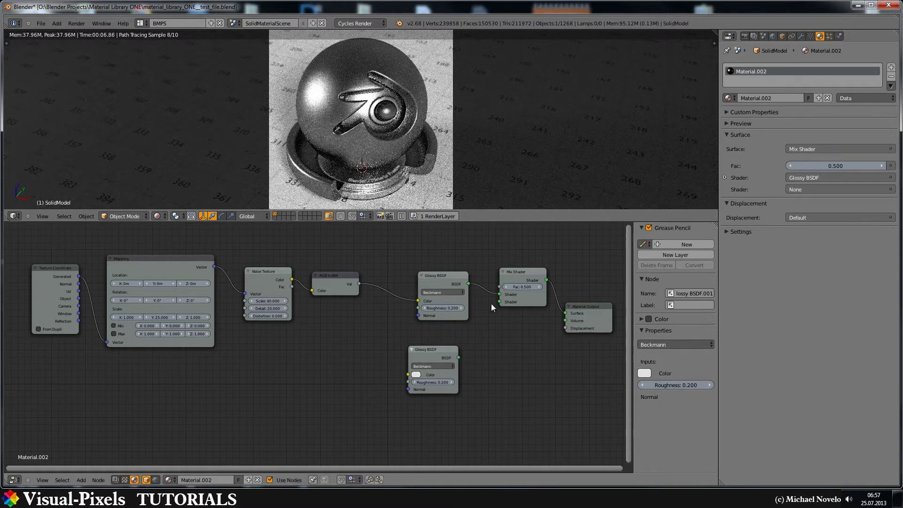
{"action": "left_click_drag", "start_coordinate": [459, 357], "coordinate": [499, 301]}
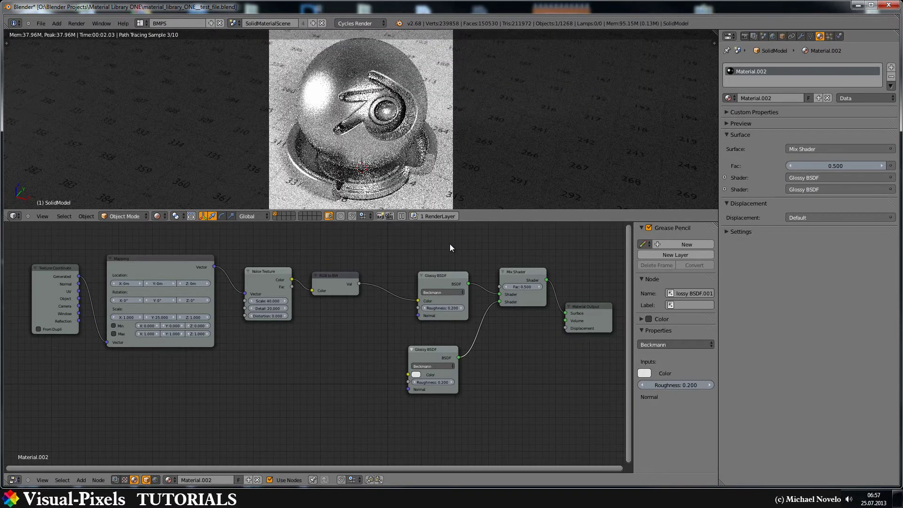
Add a Layer Weight node above the first Glossy BSDF and link its Facing output to the Mix Shader's Fac input
{"action": "key", "text": "shift+a"}
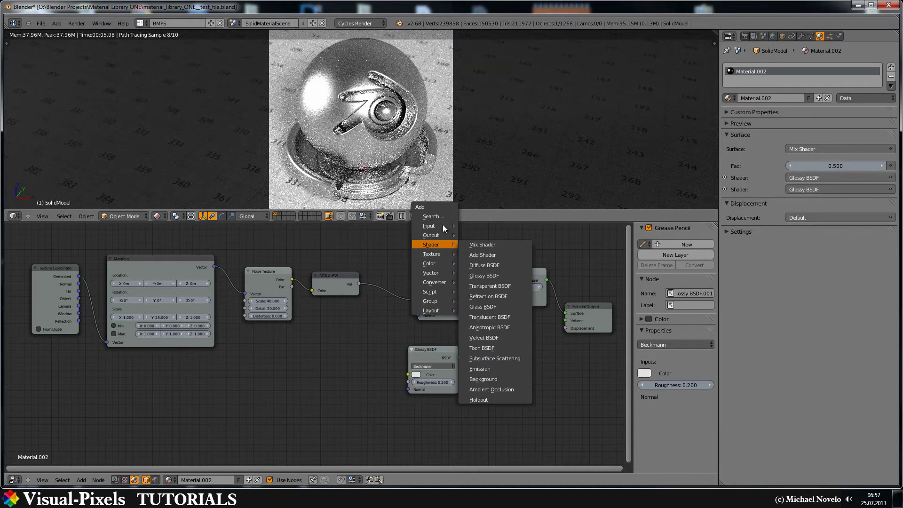
{"action": "mouse_move", "coordinate": [442, 224]}
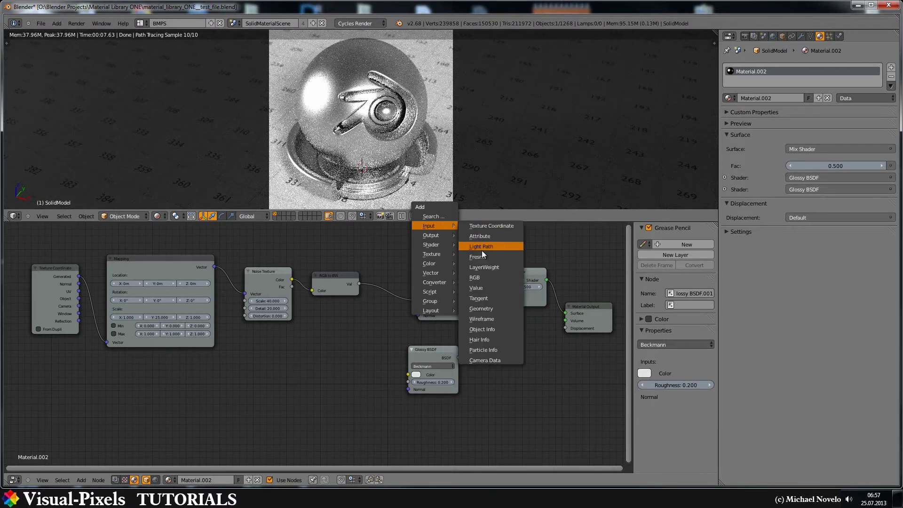
{"action": "left_click", "coordinate": [483, 267]}
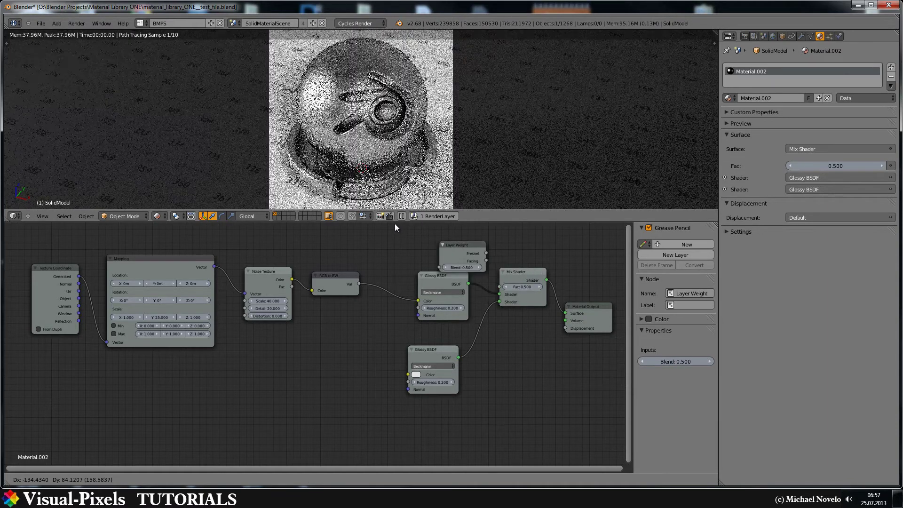
{"action": "left_click", "coordinate": [474, 265]}
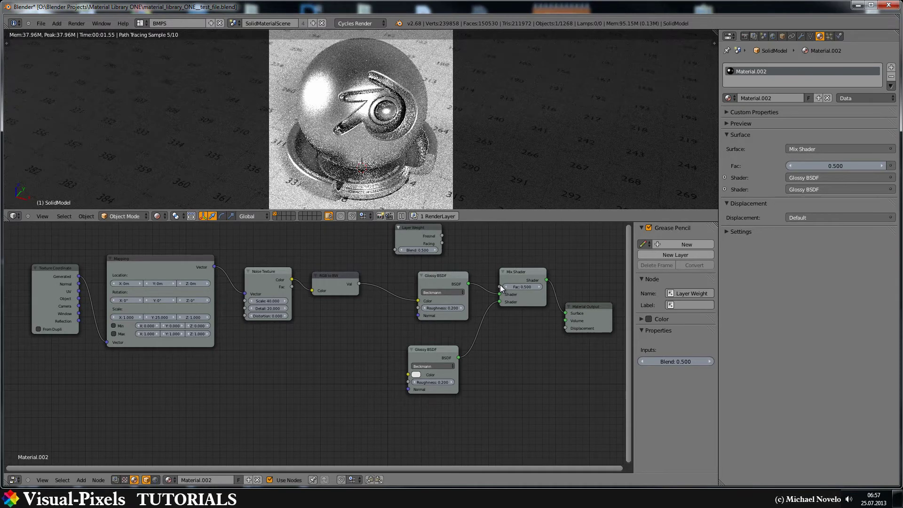
{"action": "left_click_drag", "start_coordinate": [442, 244], "coordinate": [500, 286]}
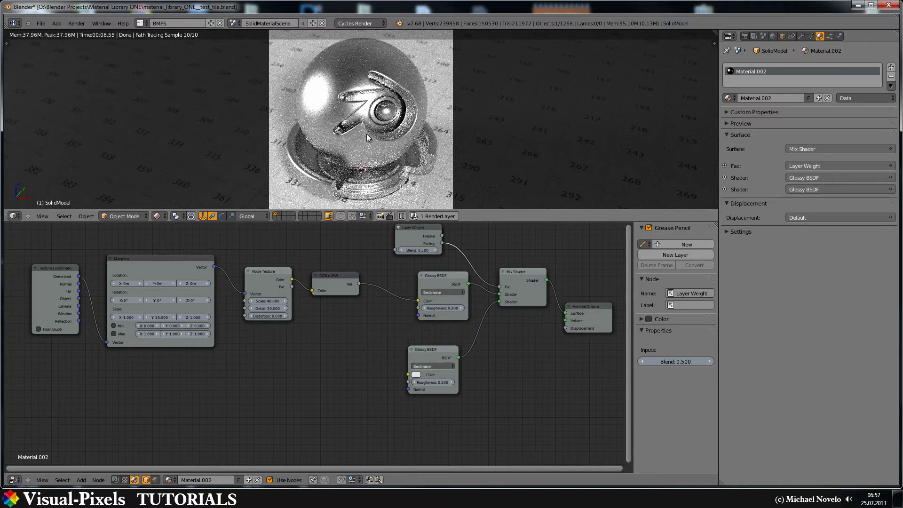
Try a Blend value of 0.2 on the Layer Weight node
{"action": "left_click", "coordinate": [413, 250]}
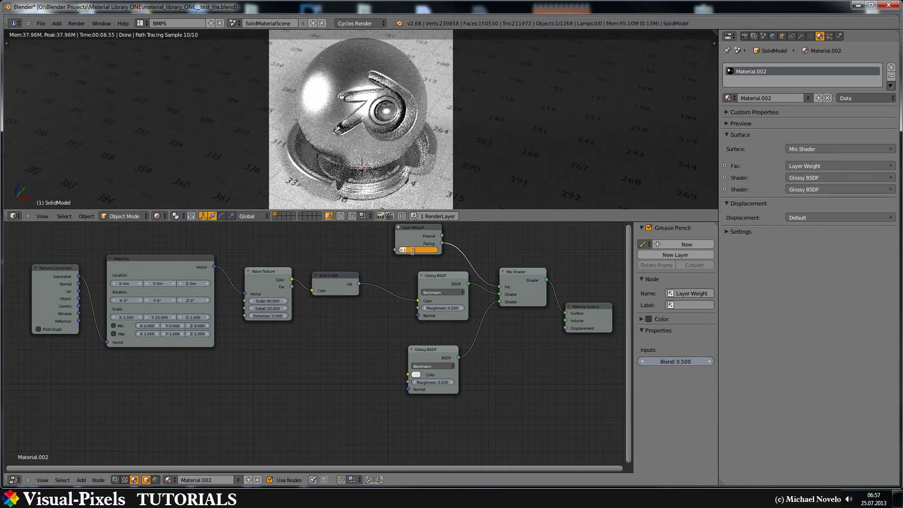
{"action": "type", "text": "0.2"}
{"action": "key", "text": "Return"}
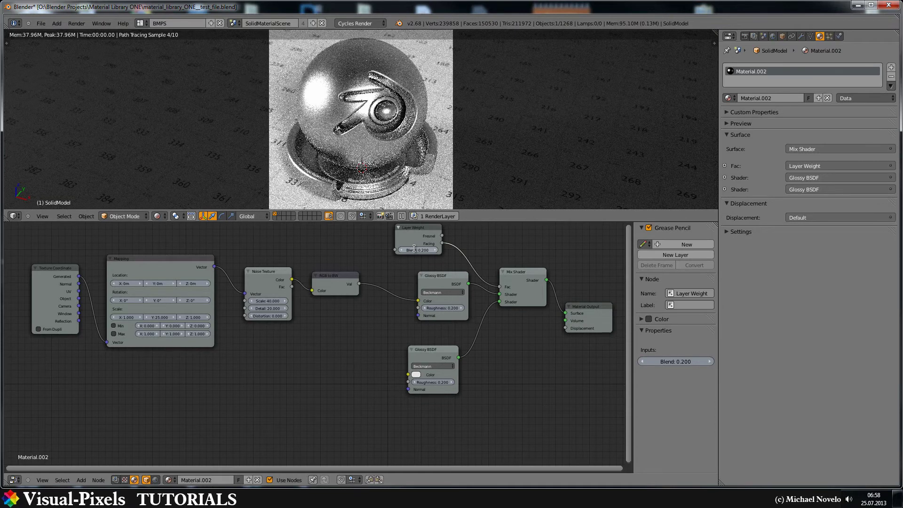
Set the Layer Weight node's Blend to 0.1
{"action": "left_click", "coordinate": [426, 251]}
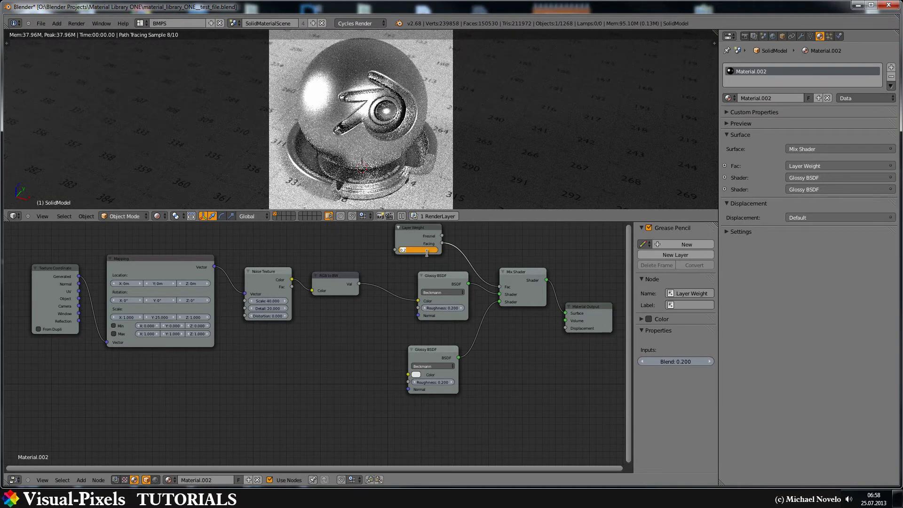
{"action": "type", "text": "0.1"}
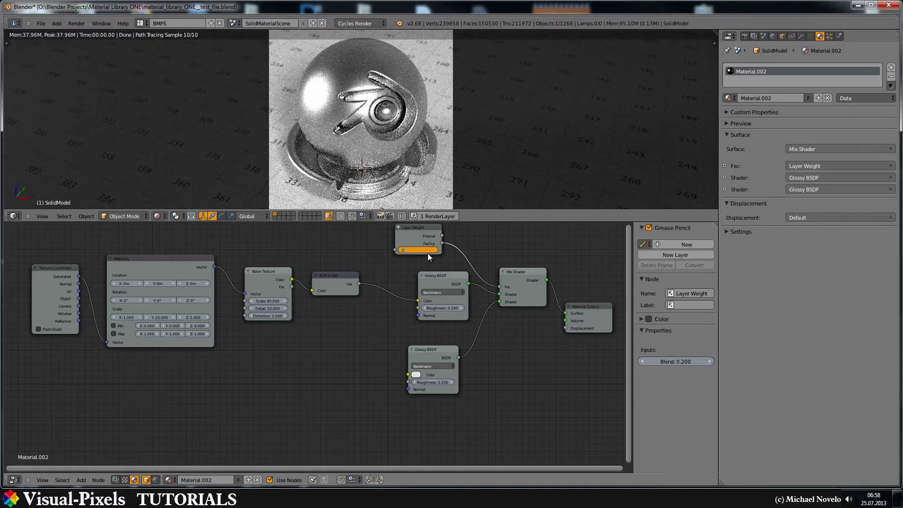
{"action": "key", "text": "Return"}
Add a ColorRamp node between the Noise Texture and the first Glossy BSDF, and set its interpolation to Ease
{"action": "key", "text": "shift+a"}
{"action": "mouse_move", "coordinate": [297, 354]}
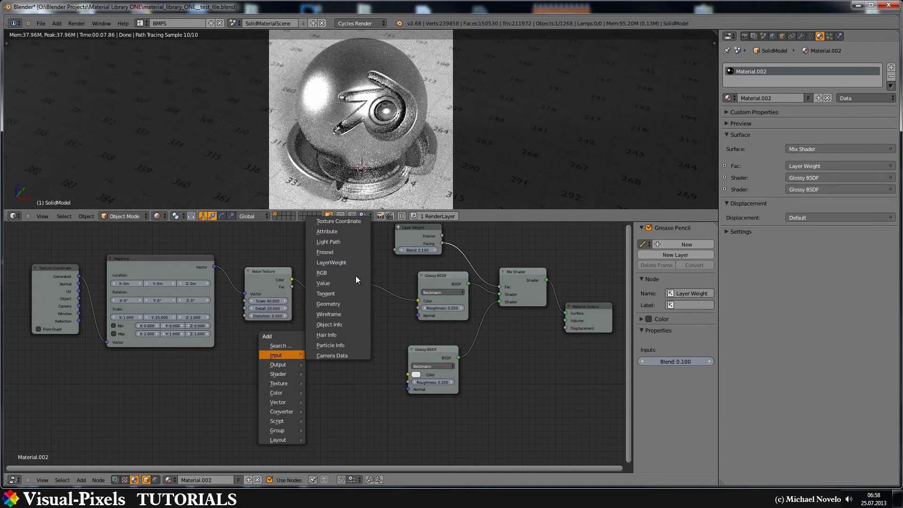
{"action": "mouse_move", "coordinate": [285, 397]}
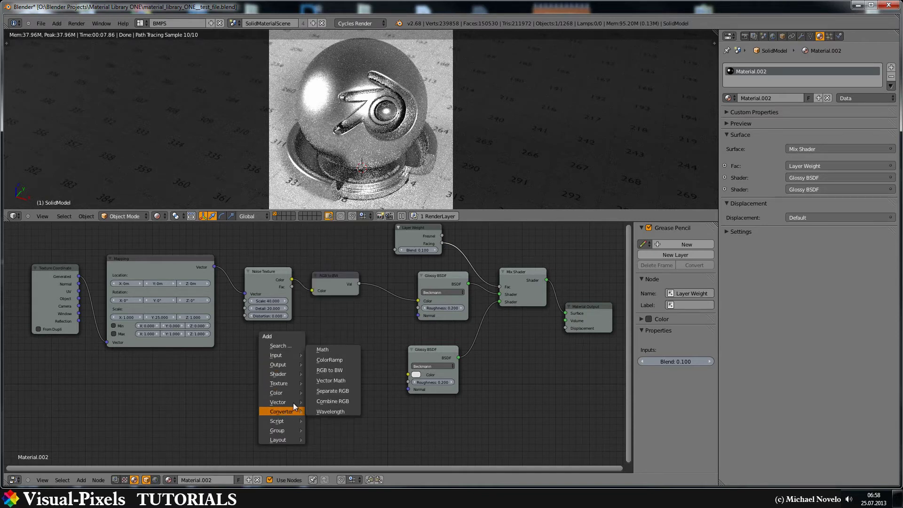
{"action": "left_click", "coordinate": [332, 359]}
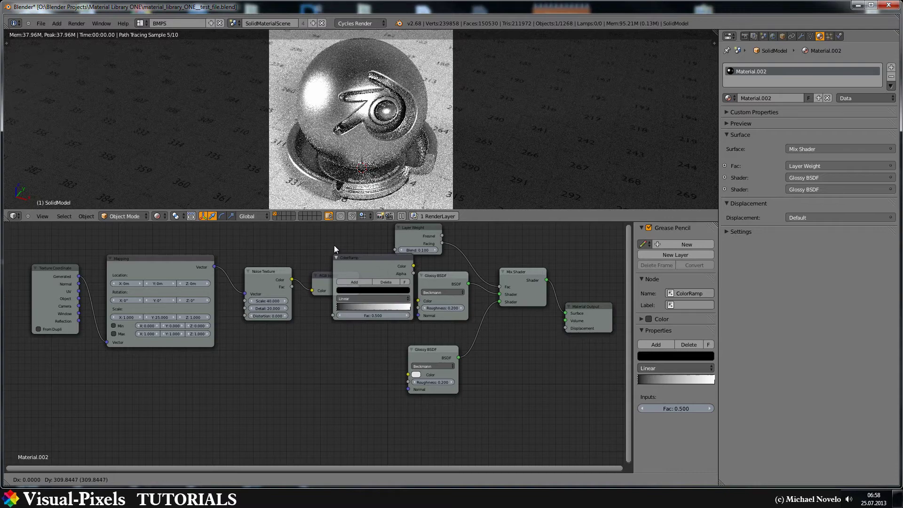
{"action": "left_click", "coordinate": [334, 246]}
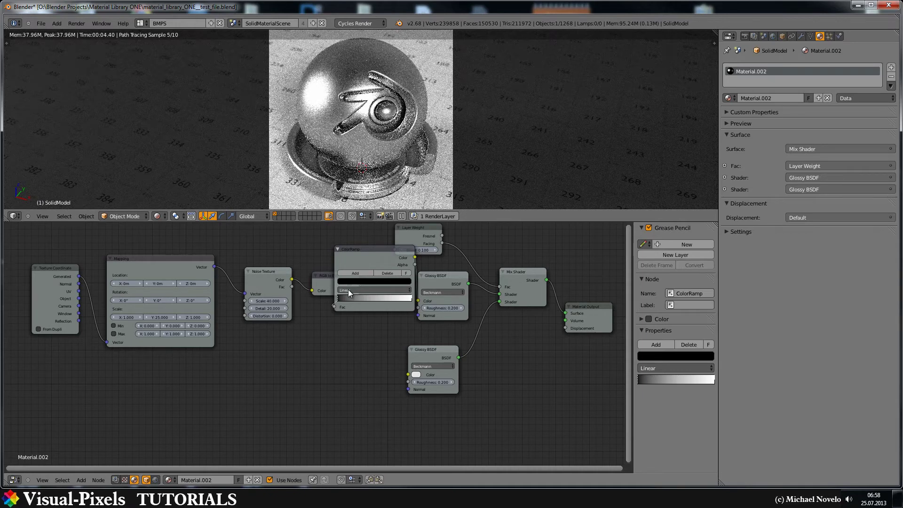
{"action": "left_click", "coordinate": [377, 289]}
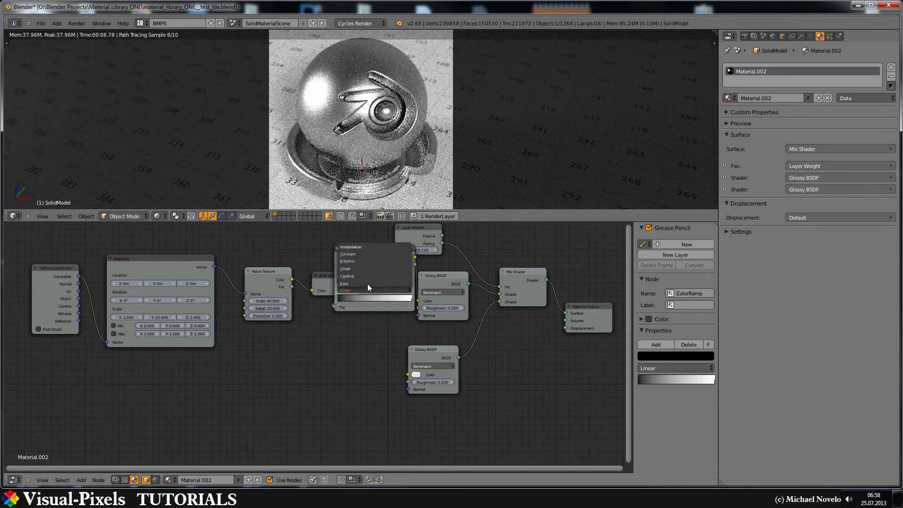
{"action": "left_click", "coordinate": [342, 284]}
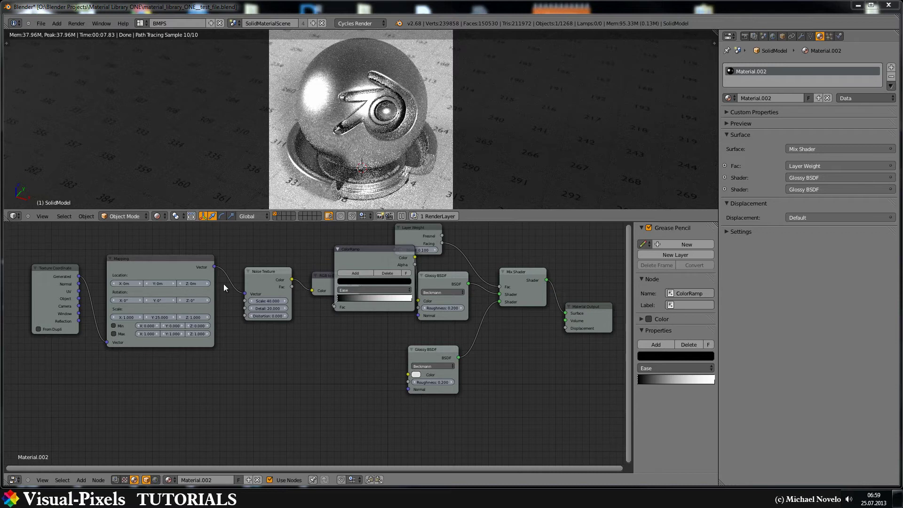
Set the distribution of the lower Glossy BSDF node to Sharp
{"action": "left_click", "coordinate": [438, 364]}
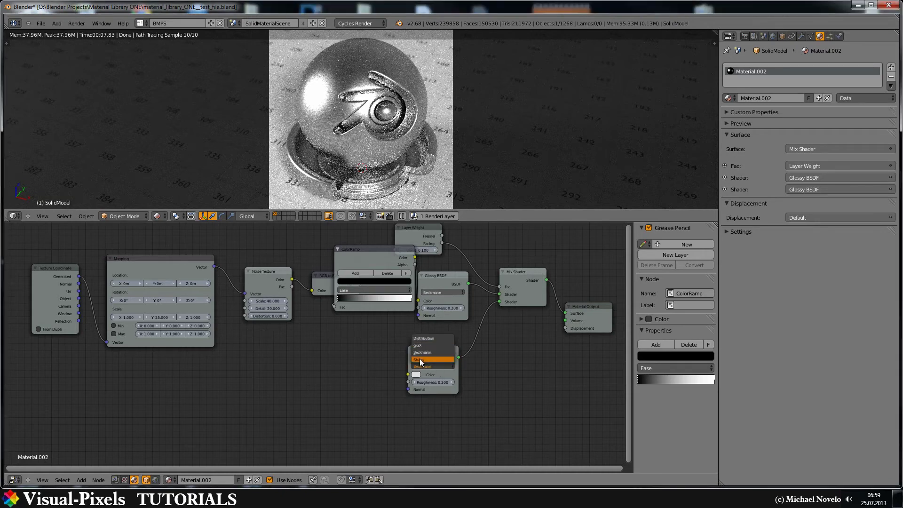
{"action": "left_click", "coordinate": [421, 360]}
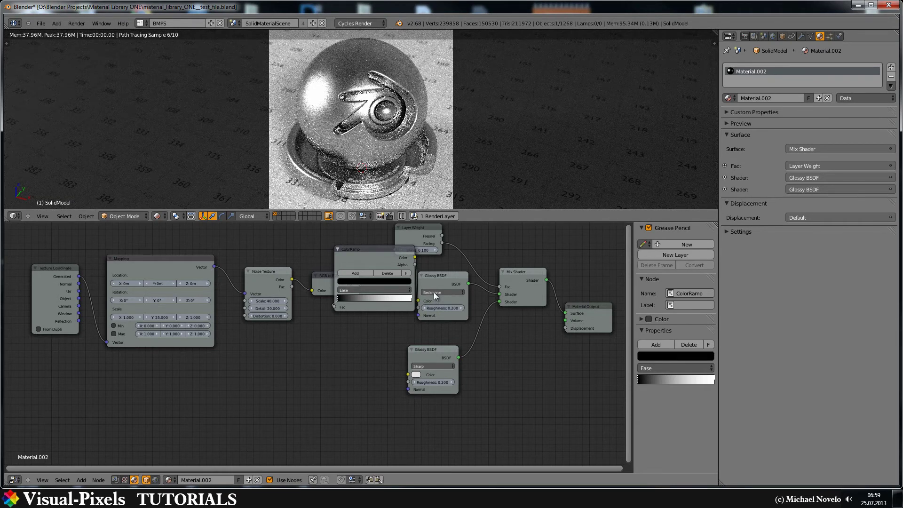
Try the GGX distribution on the upper Glossy BSDF node and switch it back to Beckmann
{"action": "left_click", "coordinate": [447, 293]}
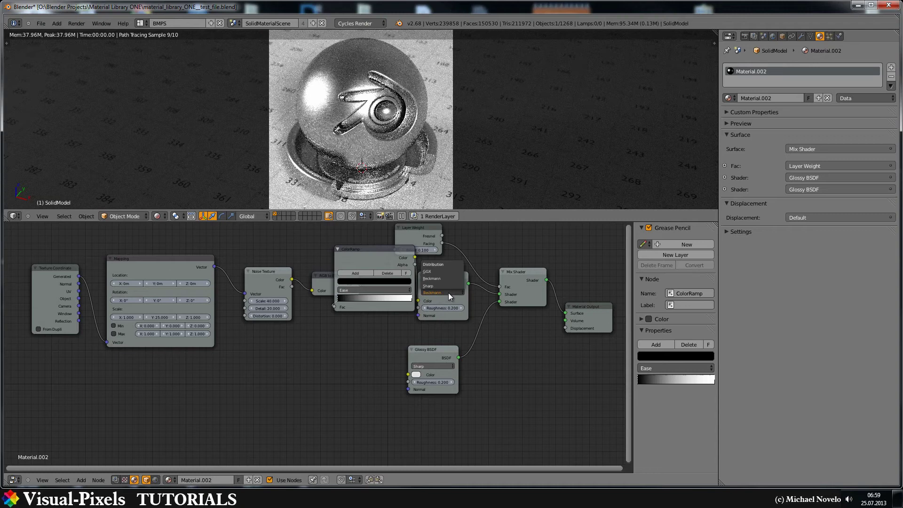
{"action": "left_click", "coordinate": [433, 271]}
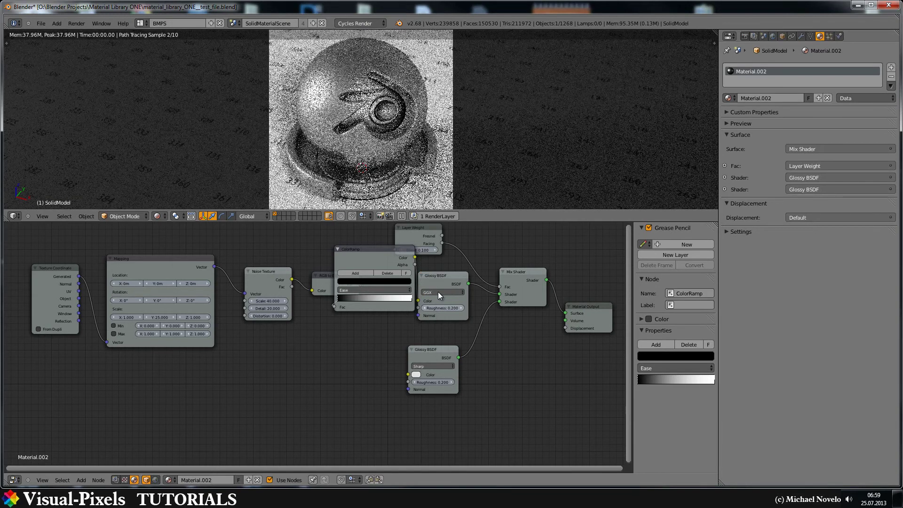
{"action": "left_click", "coordinate": [435, 291]}
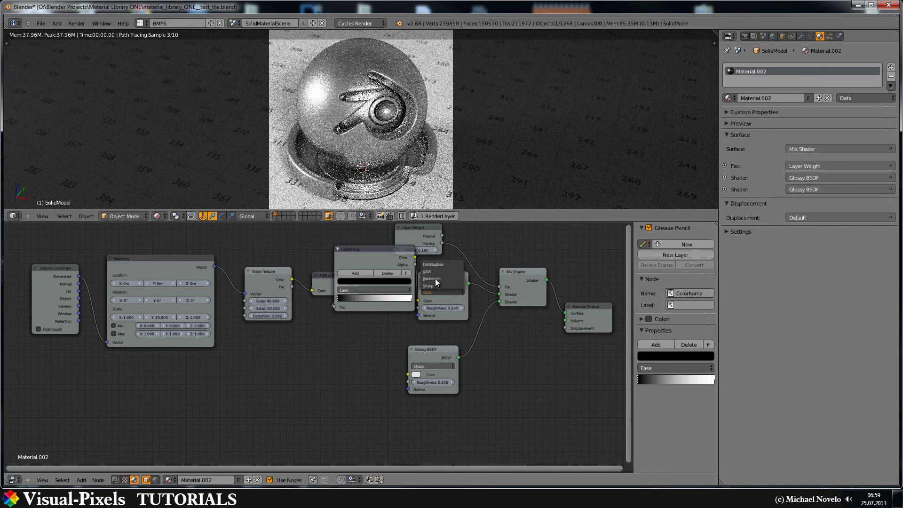
{"action": "left_click", "coordinate": [435, 278]}
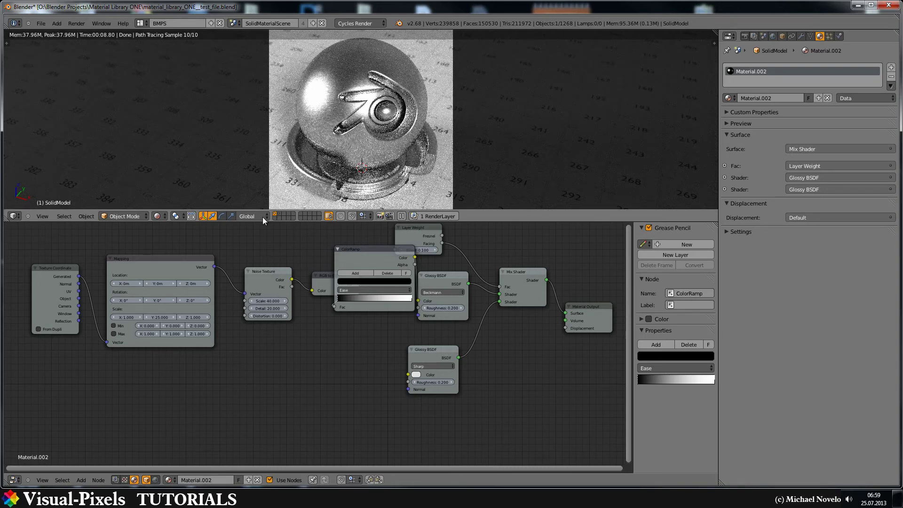
Set the Noise Texture node's Scale to 50
{"action": "left_click", "coordinate": [264, 301]}
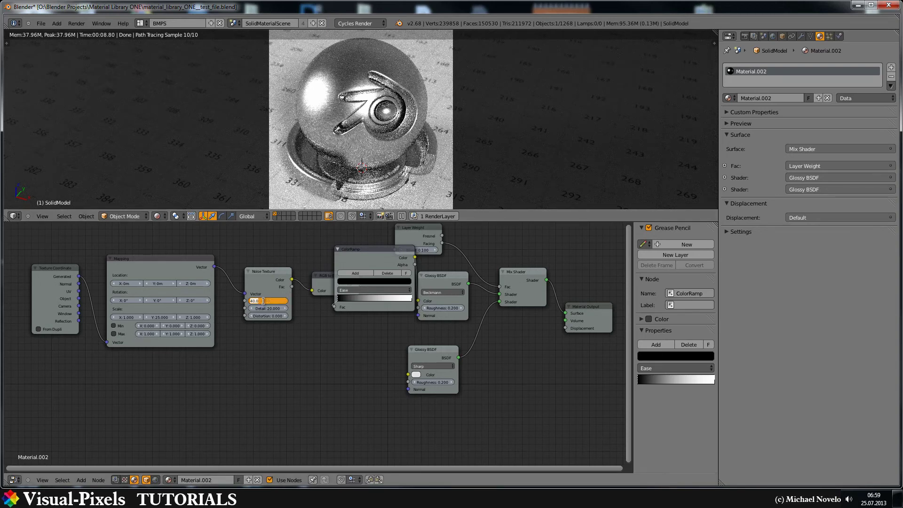
{"action": "type", "text": "50"}
{"action": "key", "text": "Return"}
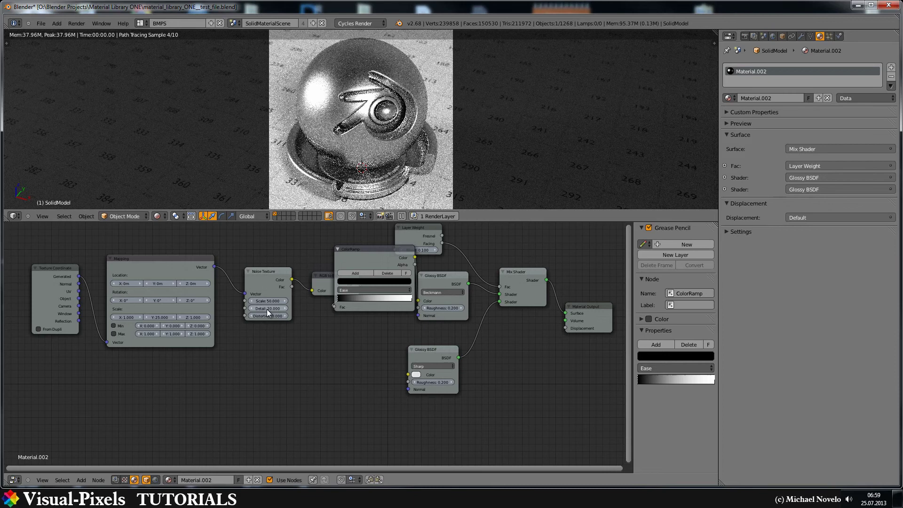
Set the Mapping node's Y scale to 30 and check the rendered preview of the model up close
{"action": "left_click", "coordinate": [159, 316]}
{"action": "type", "text": "30"}
{"action": "key", "text": "Return"}
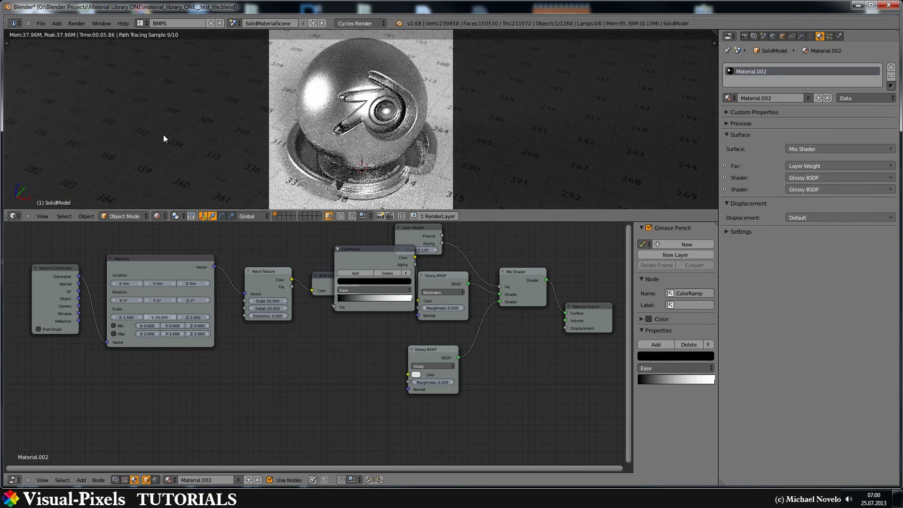
{"action": "scroll", "coordinate": [343, 127], "scroll_direction": "up", "scroll_amount": 3}
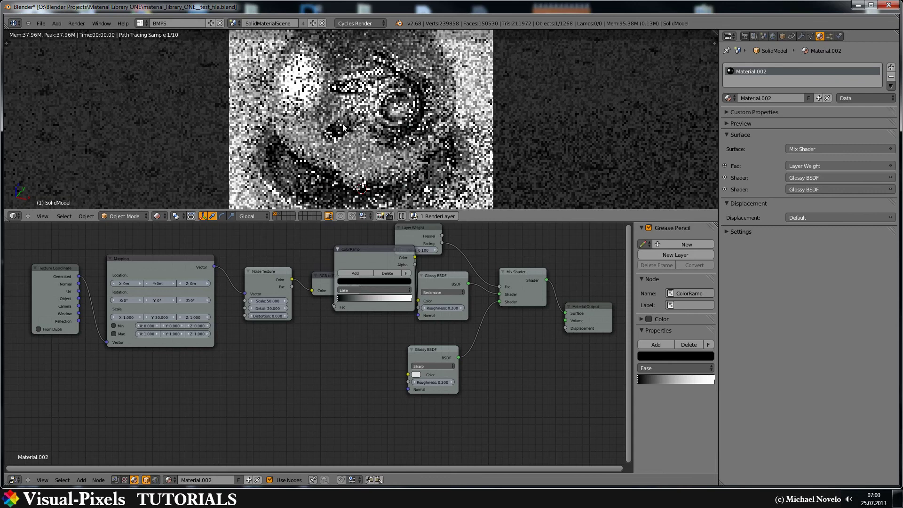
{"action": "scroll", "coordinate": [343, 127], "scroll_direction": "up", "scroll_amount": 2}
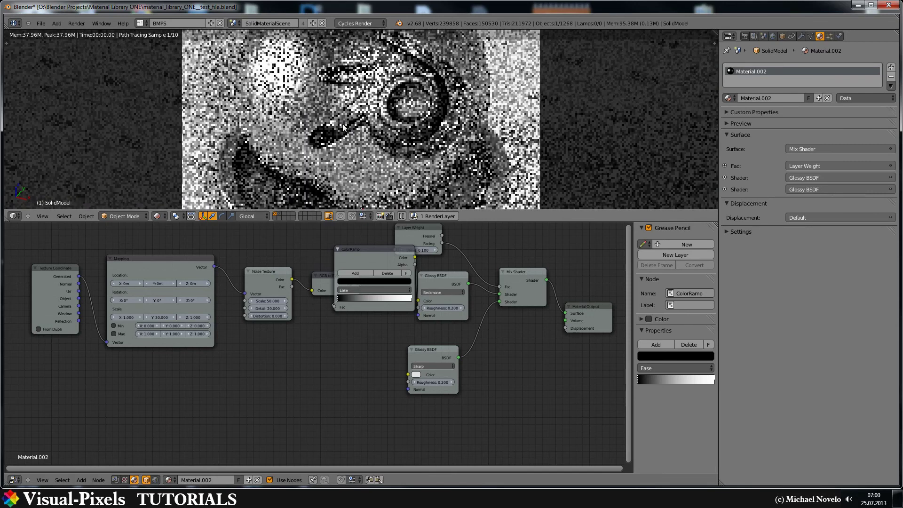